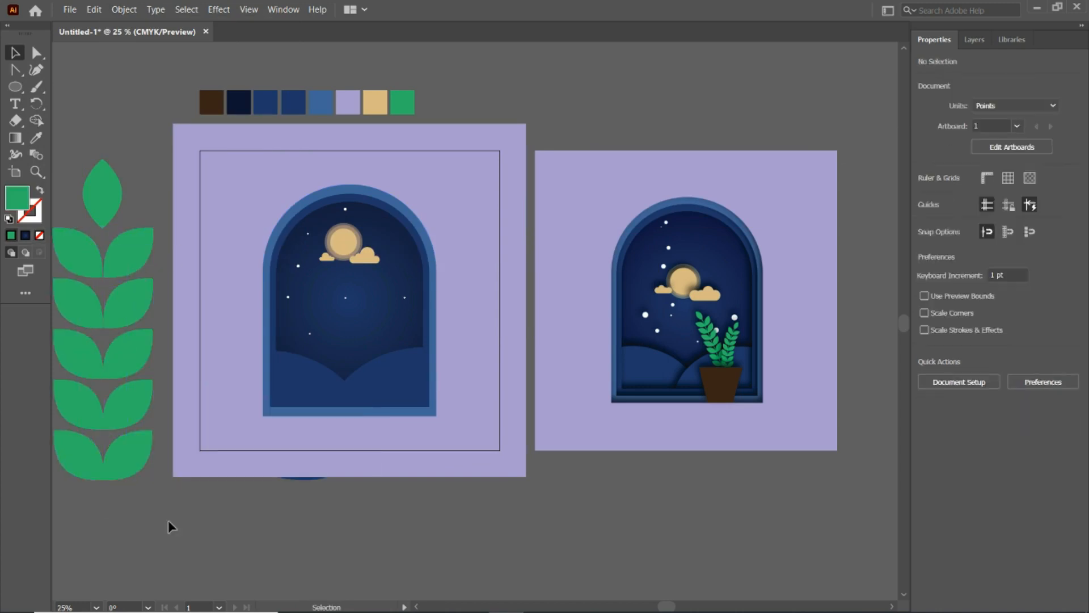
- Draw a vertical stem line about 989 pt long through the paired leaves and expand the leaf blend's object and fill
{"action": "left_click_drag", "start_coordinate": [103, 499], "coordinate": [124, 224]}
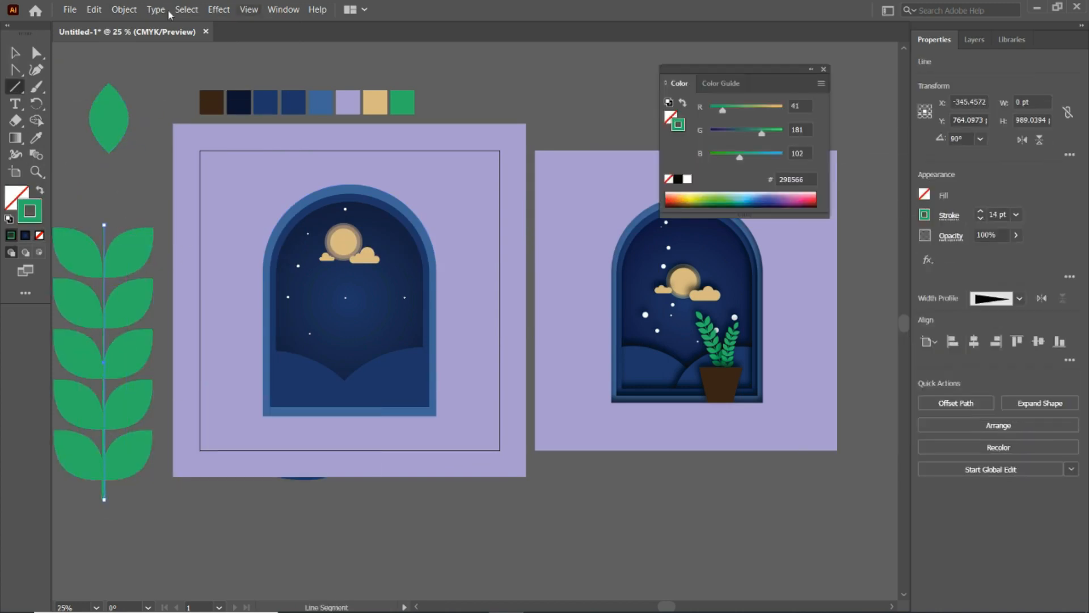
{"action": "left_click", "coordinate": [124, 9]}
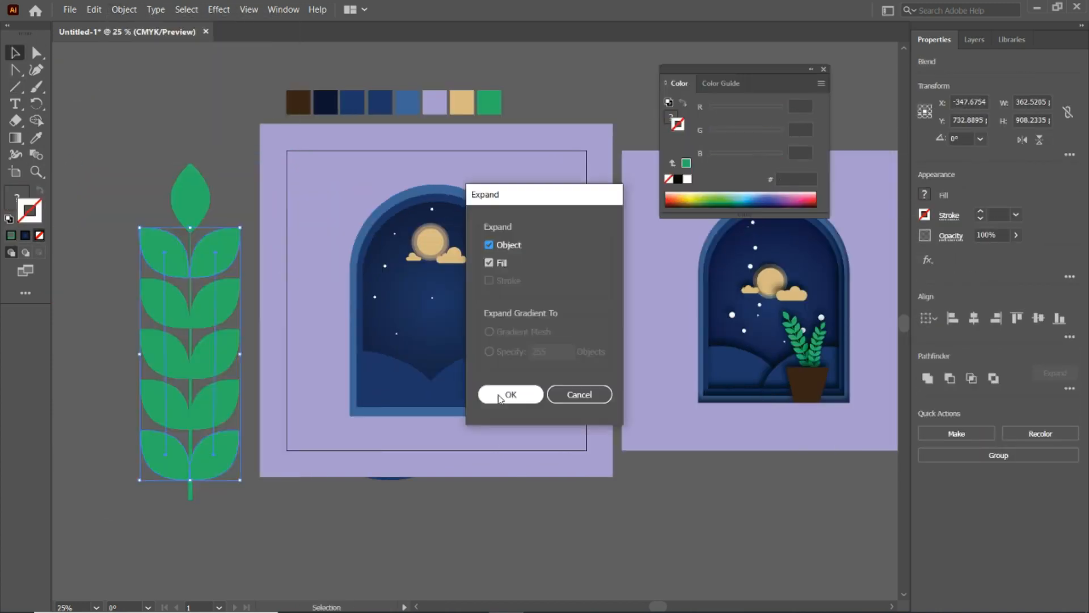
{"action": "left_click", "coordinate": [500, 395]}
{"action": "left_click", "coordinate": [283, 9]}
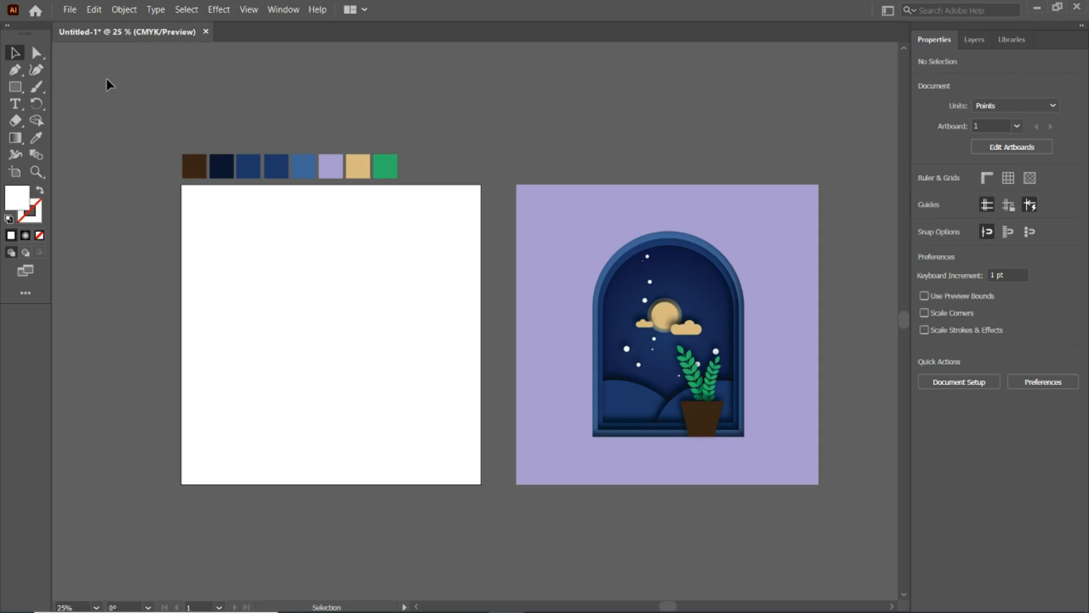
- Draw a 1080 × 1080 pt rectangle covering the white artboard and fill it with a radial gradient
{"action": "left_click", "coordinate": [14, 87]}
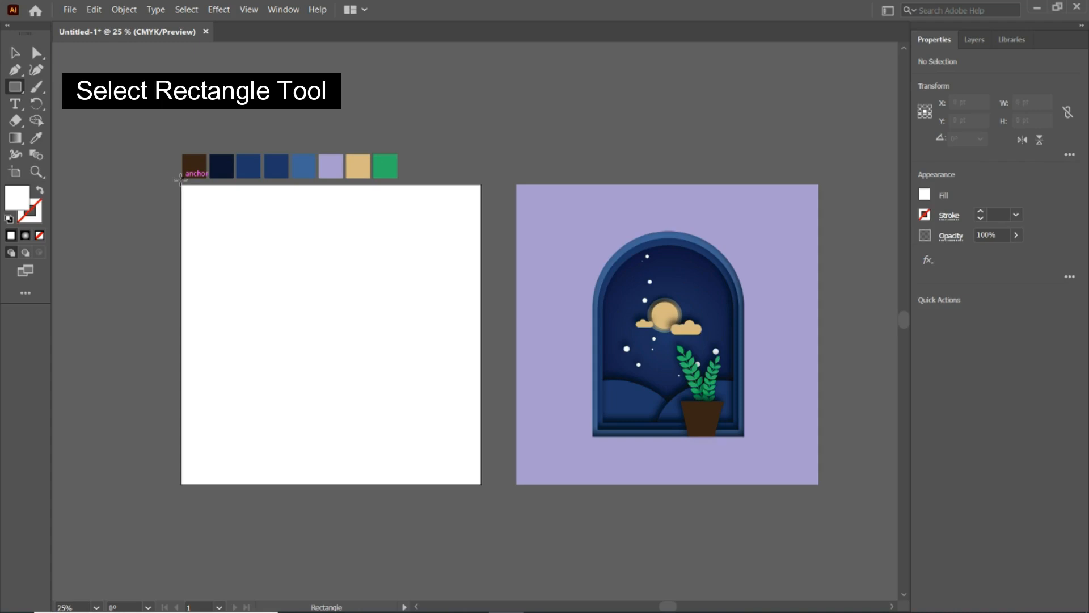
{"action": "left_click_drag", "start_coordinate": [182, 185], "coordinate": [481, 484]}
{"action": "left_click", "coordinate": [15, 53]}
{"action": "left_click", "coordinate": [25, 235]}
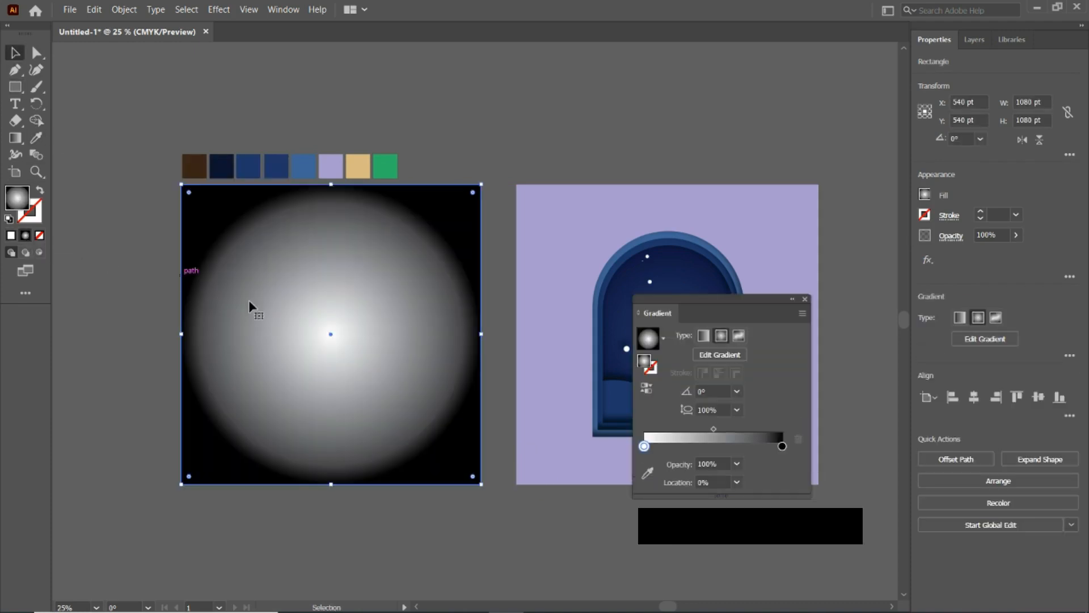
- Color the gradient's outer stop with the darkest navy swatch and its centre stop with the medium-blue swatch
{"action": "left_click", "coordinate": [782, 446]}
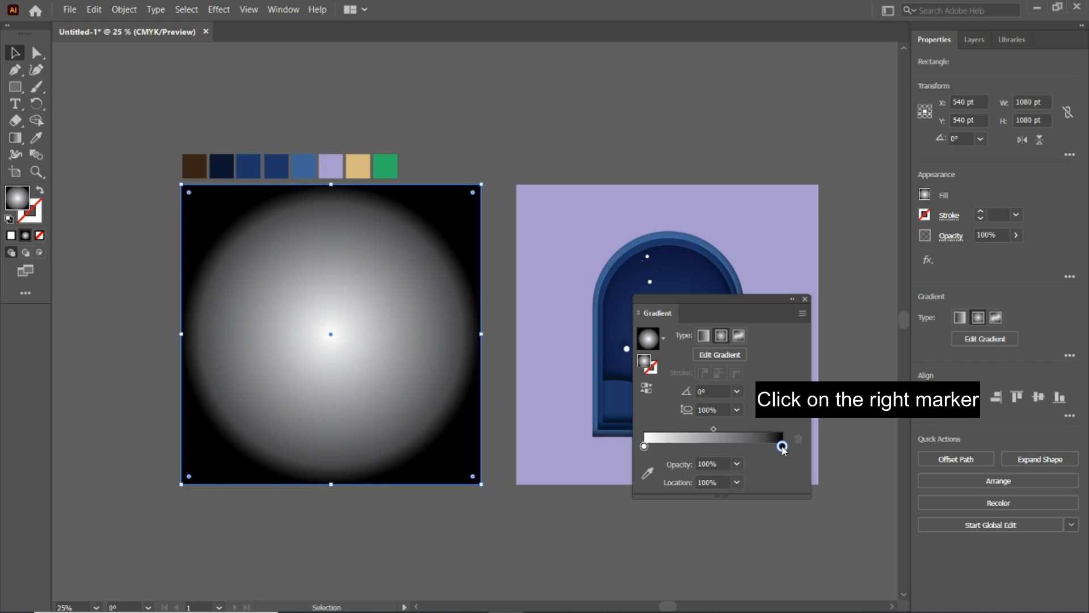
{"action": "left_click", "coordinate": [647, 472]}
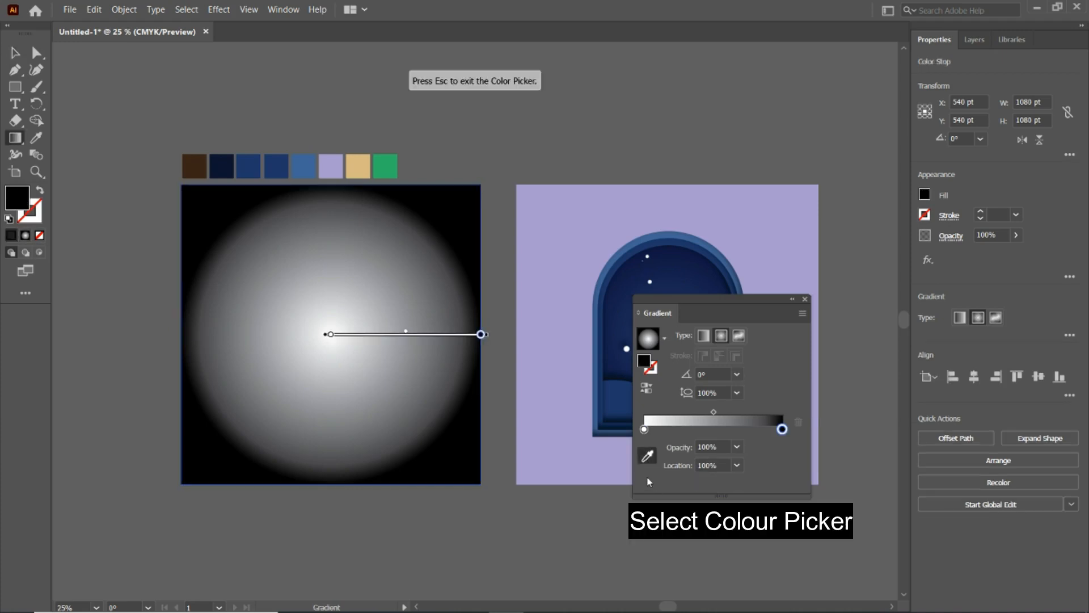
{"action": "left_click", "coordinate": [226, 166]}
{"action": "left_click", "coordinate": [644, 430]}
{"action": "left_click", "coordinate": [254, 159]}
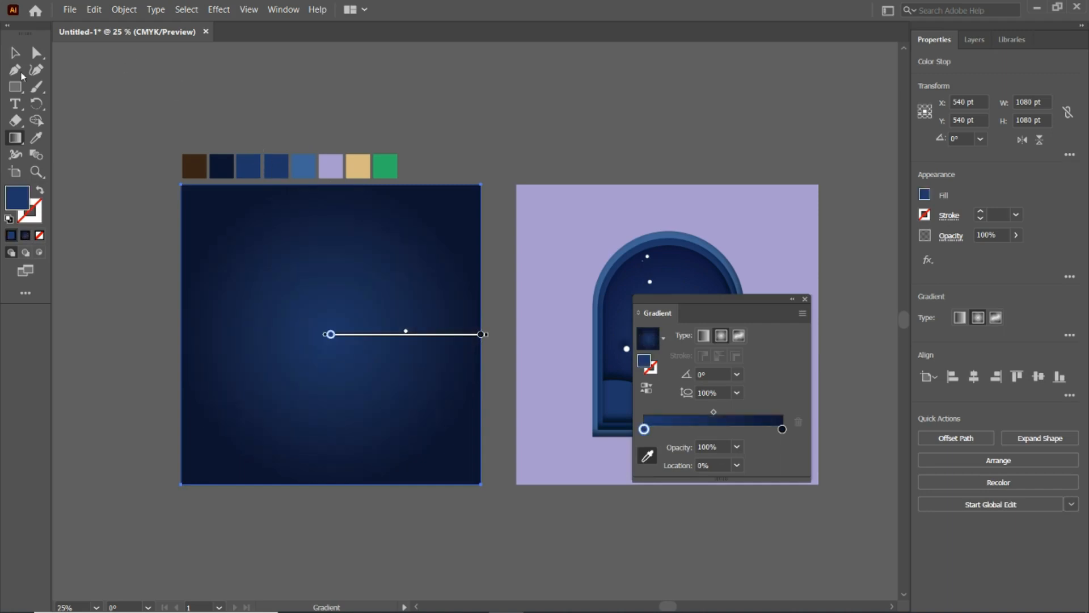
- Shift the background gradient's midpoint slightly towards the centre color, then close the gradient settings and deselect the rectangle
{"action": "left_click", "coordinate": [14, 52]}
{"action": "left_click_drag", "start_coordinate": [714, 430], "coordinate": [701, 431]}
{"action": "left_click", "coordinate": [805, 299]}
{"action": "left_click", "coordinate": [505, 126]}
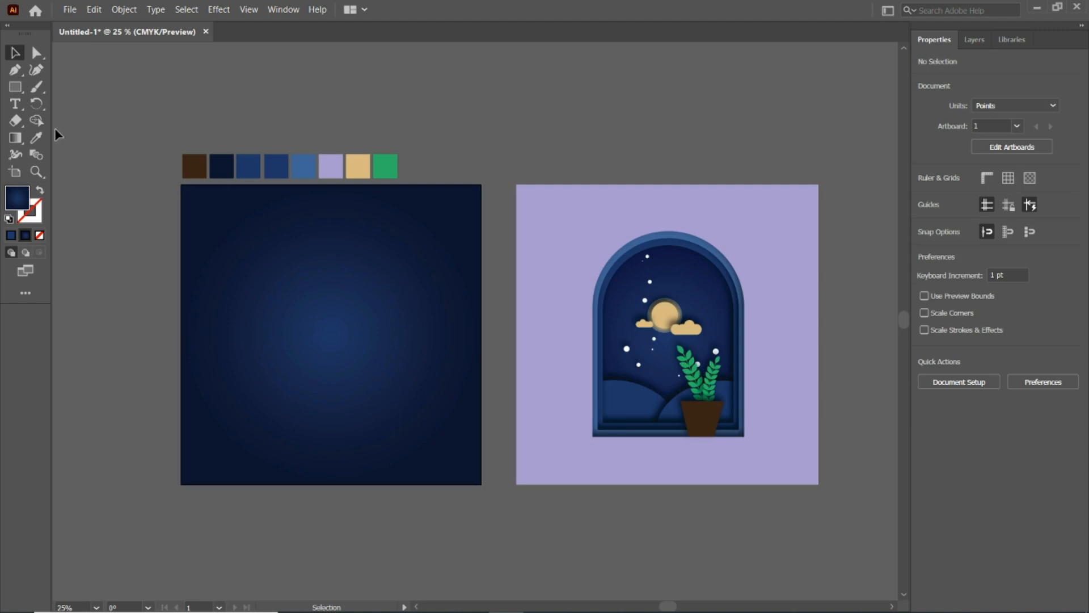
- Draw a circle about 211 pt wide on the upper part of the background and fill it with the tan swatch color
{"action": "right_click", "coordinate": [16, 91]}
{"action": "left_click", "coordinate": [36, 106]}
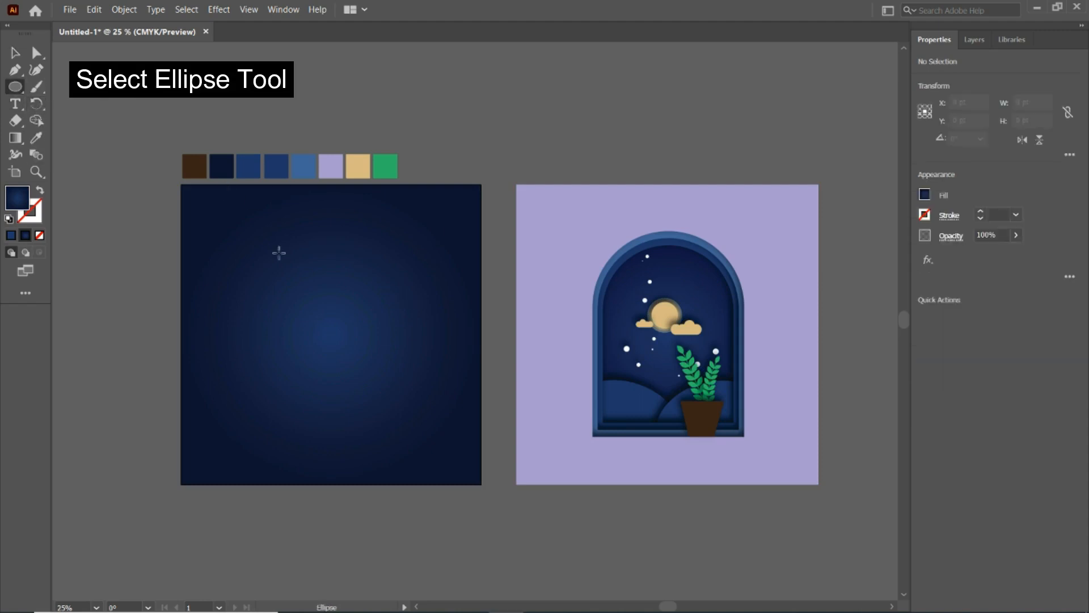
{"action": "left_click_drag", "start_coordinate": [260, 260], "coordinate": [321, 312]}
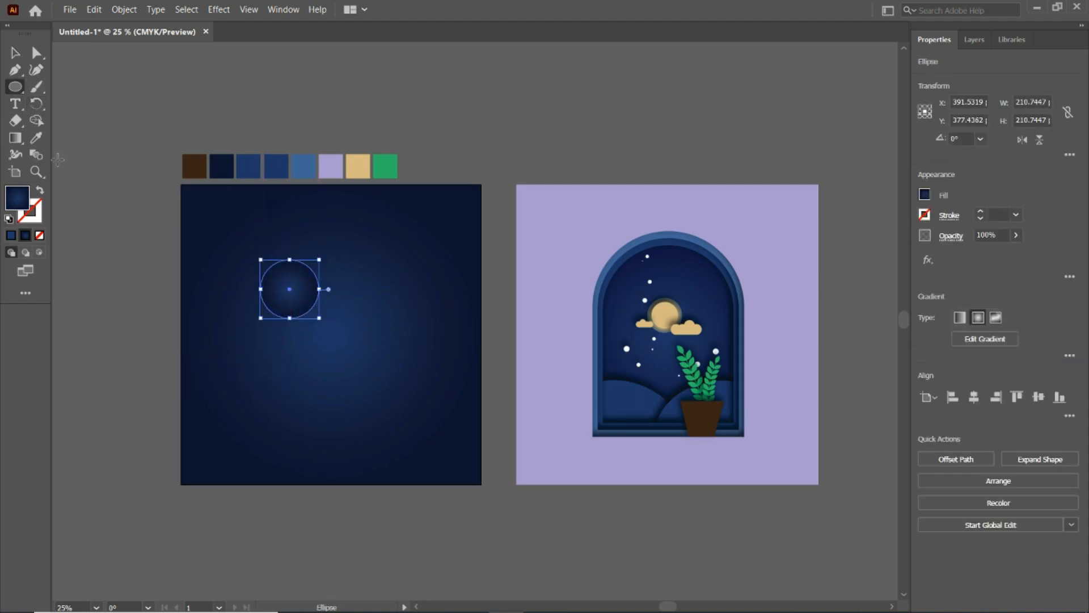
{"action": "left_click", "coordinate": [36, 138]}
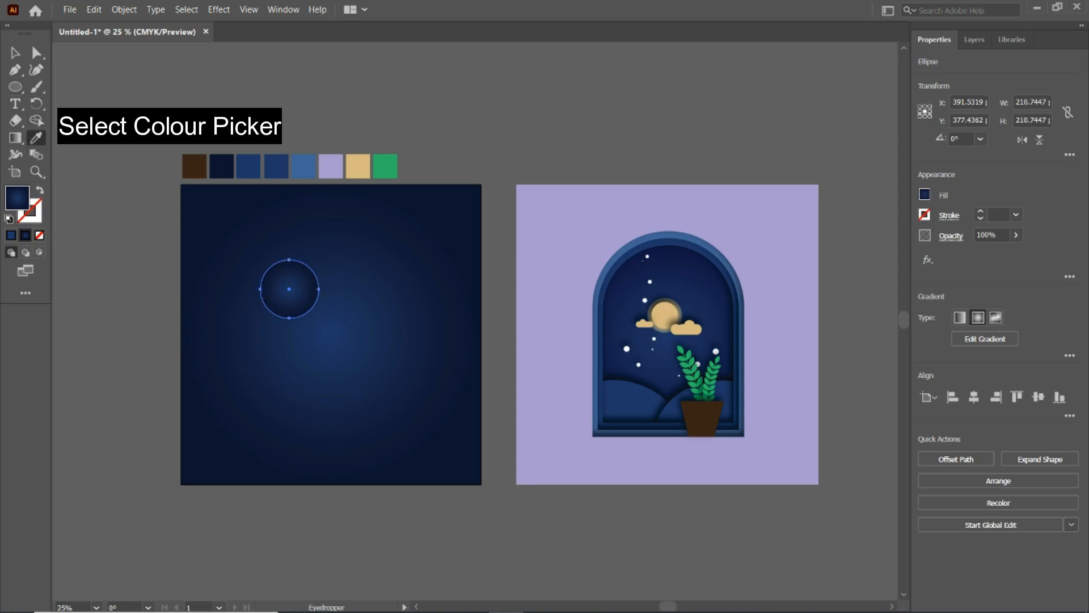
{"action": "left_click", "coordinate": [359, 166]}
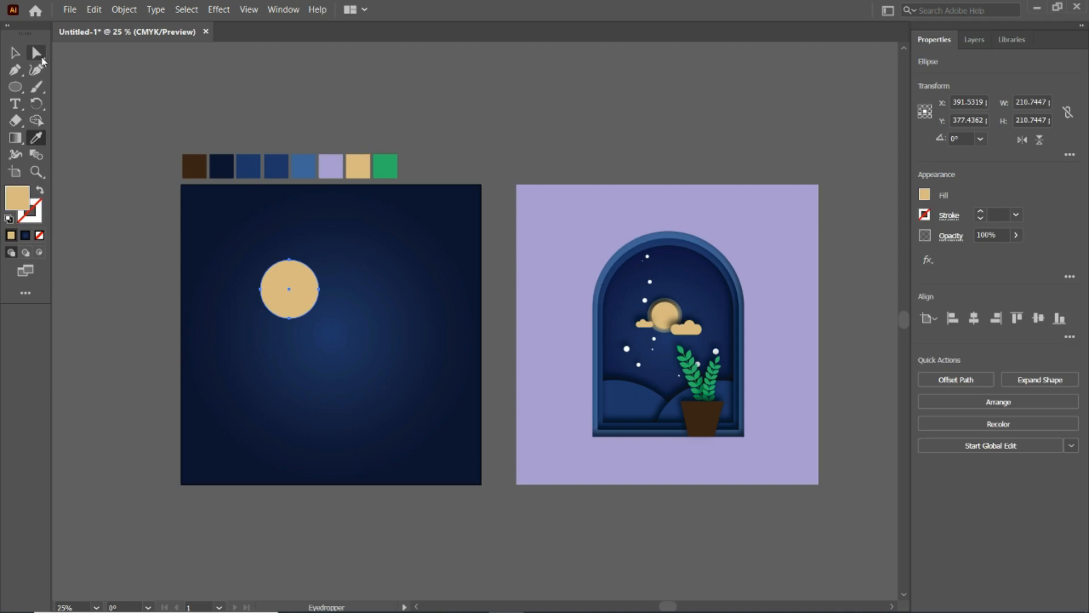
- Set the tan circle's opacity to 50%
{"action": "left_click", "coordinate": [16, 53]}
{"action": "left_click", "coordinate": [1016, 235]}
{"action": "left_click_drag", "start_coordinate": [1008, 253], "coordinate": [987, 253]}
{"action": "left_click", "coordinate": [985, 234]}
{"action": "key", "text": "Return"}
{"action": "left_click", "coordinate": [269, 245]}
- Paste a copy of the tan circle in place and shrink it around its centre to about 187 pt
{"action": "left_click", "coordinate": [294, 305]}
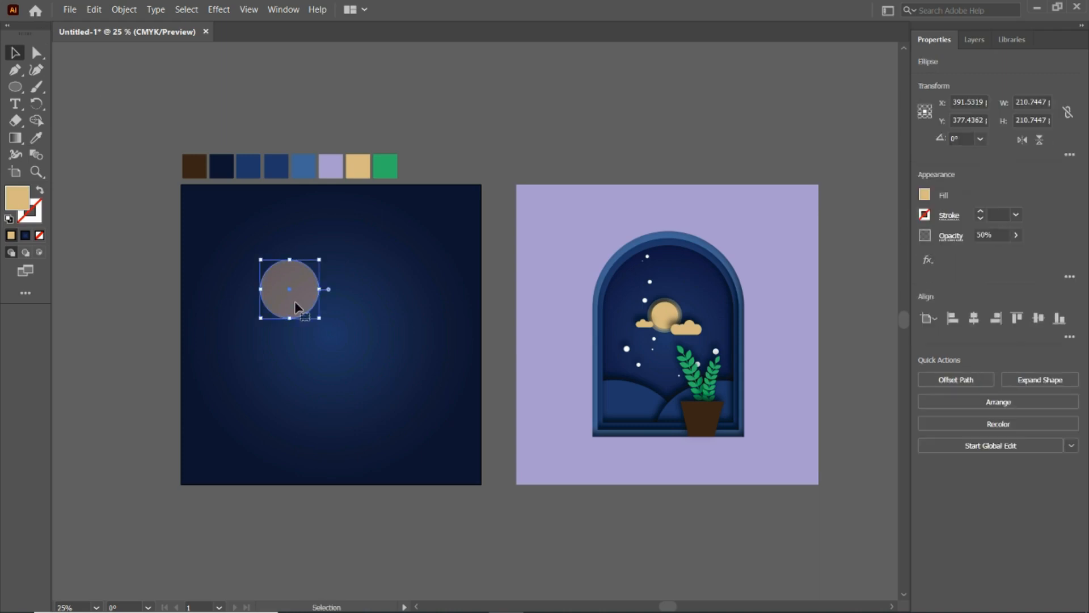
{"action": "key", "text": "ctrl+c"}
{"action": "key", "text": "shift+ctrl+v"}
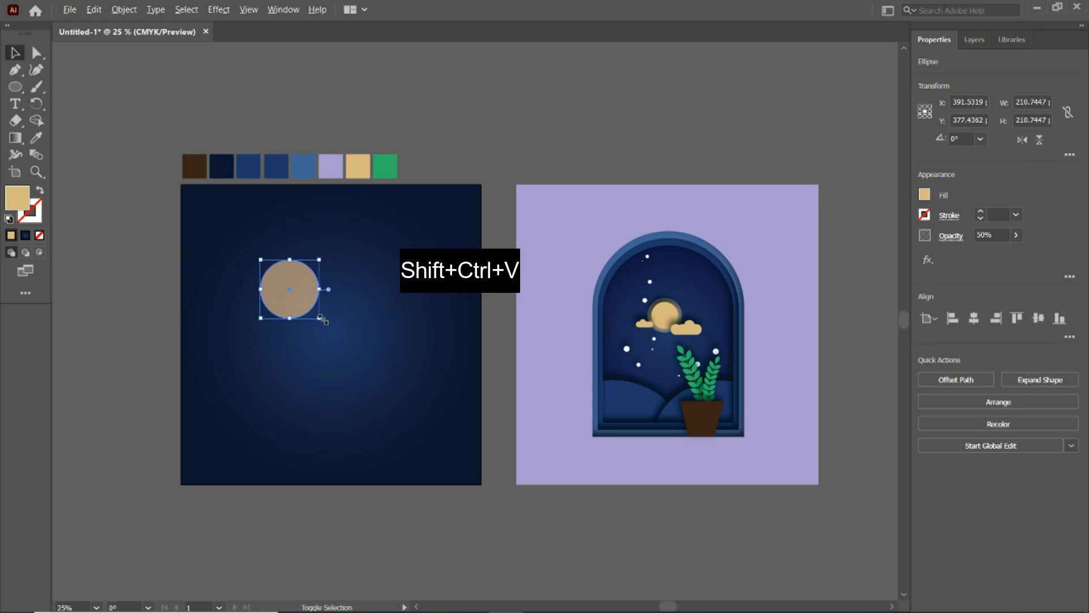
{"action": "left_click_drag", "start_coordinate": [318, 316], "coordinate": [316, 314]}
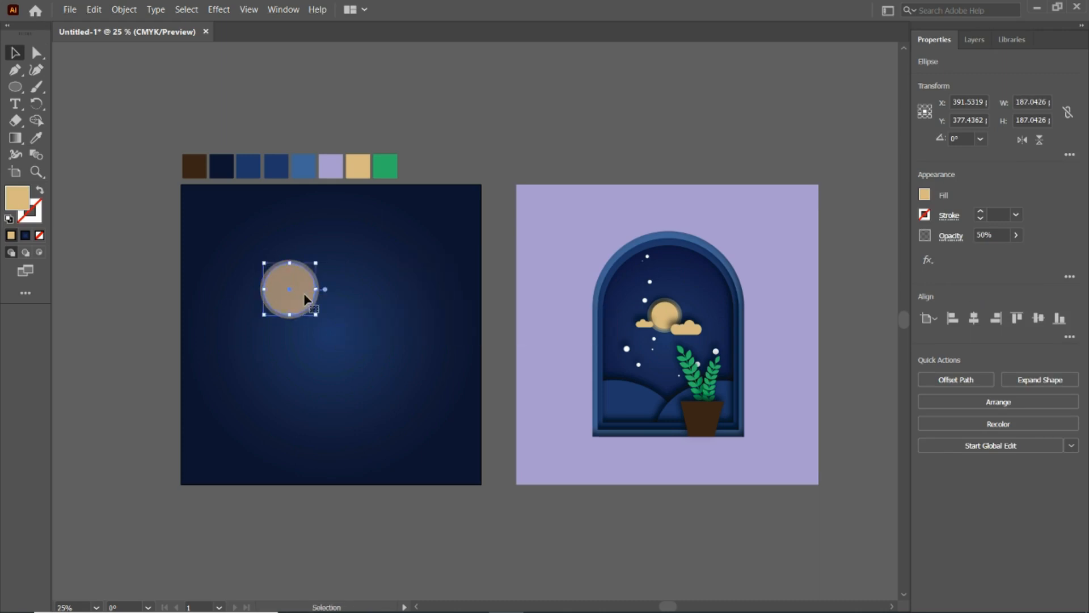
- Paste another copy in place, shrink it around its centre to about 149 pt, and set its opacity to 100%
{"action": "key", "text": "ctrl+c"}
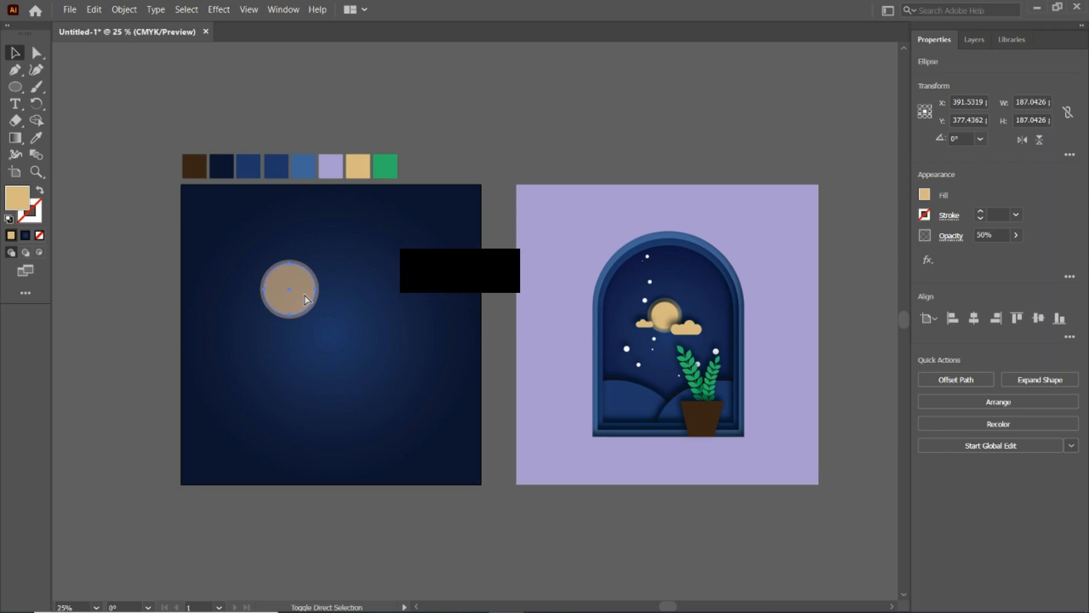
{"action": "key", "text": "ctrl+shift+v"}
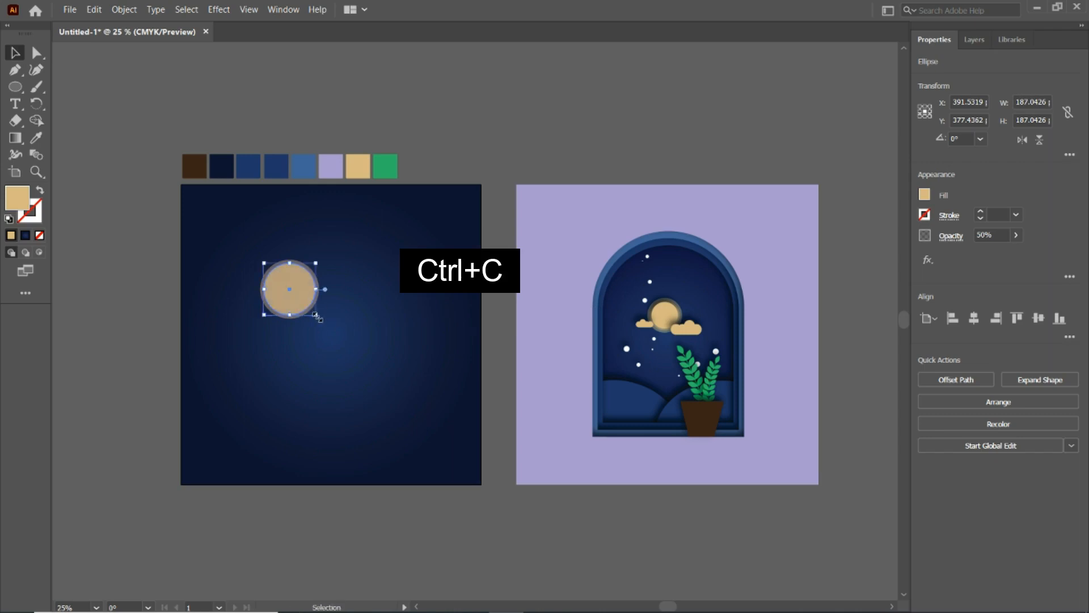
{"action": "left_click_drag", "start_coordinate": [316, 315], "coordinate": [310, 310]}
{"action": "left_click", "coordinate": [1015, 235]}
{"action": "left_click_drag", "start_coordinate": [985, 252], "coordinate": [1022, 253]}
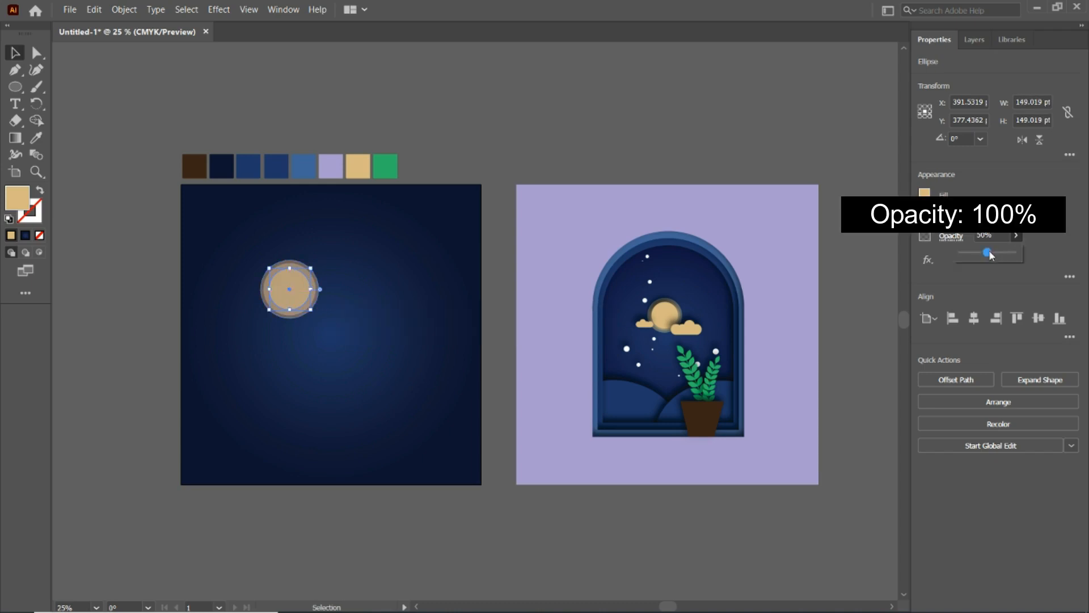
{"action": "left_click", "coordinate": [551, 109]}
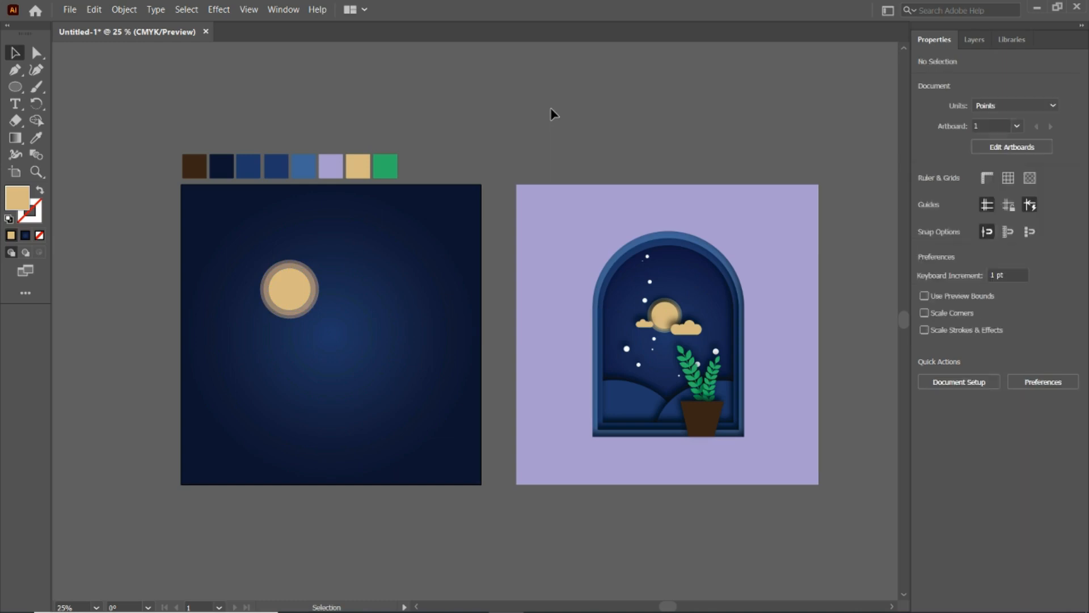
- Scale all three moon circles together proportionally to about 162 pt wide
{"action": "left_click", "coordinate": [294, 301]}
{"action": "left_click_drag", "start_coordinate": [317, 318], "coordinate": [304, 287]}
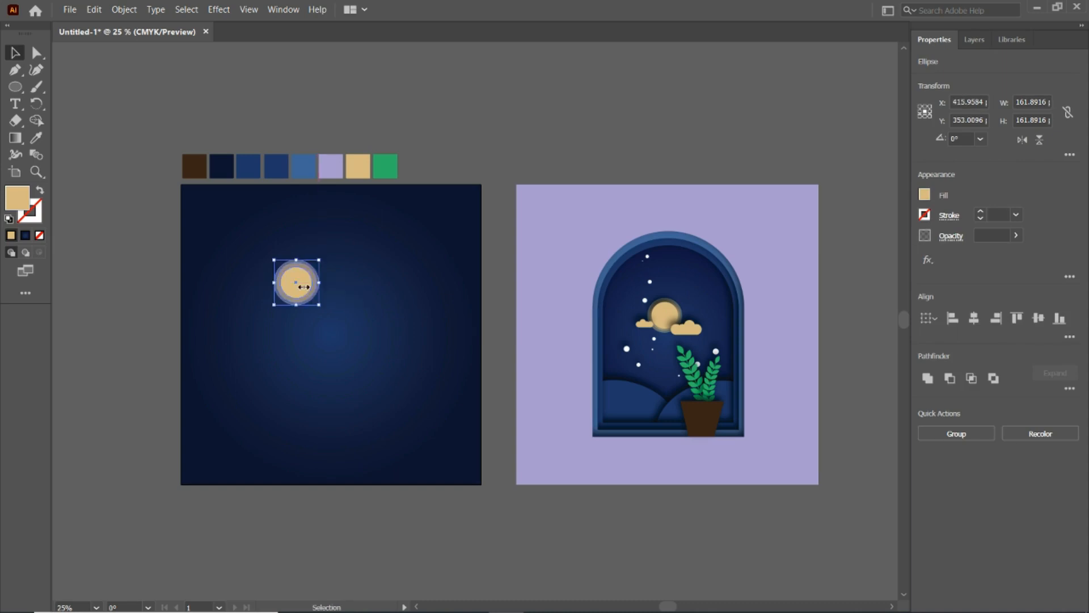
{"action": "left_click", "coordinate": [128, 201]}
- Draw a flat tan rectangle about 283 × 57 pt below the moon as the cloud's base
{"action": "right_click", "coordinate": [16, 136]}
{"action": "right_click", "coordinate": [16, 89]}
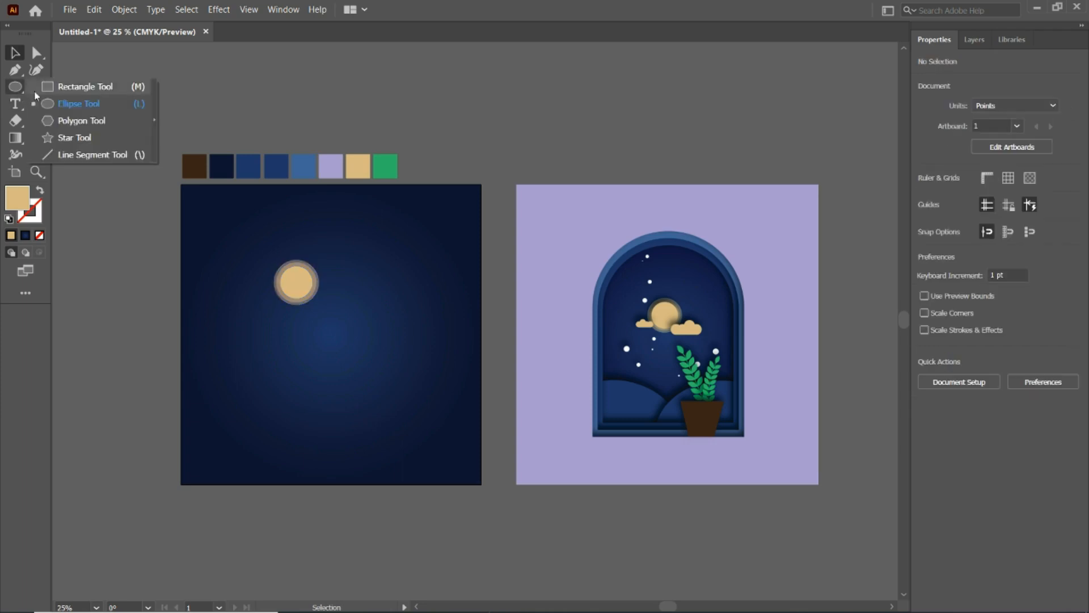
{"action": "left_click", "coordinate": [52, 88]}
{"action": "left_click_drag", "start_coordinate": [312, 351], "coordinate": [392, 367]}
- Add overlapping tan circles of different sizes at both ends and along the top of the rectangle to form a cloud
{"action": "right_click", "coordinate": [22, 92]}
{"action": "left_click", "coordinate": [74, 102]}
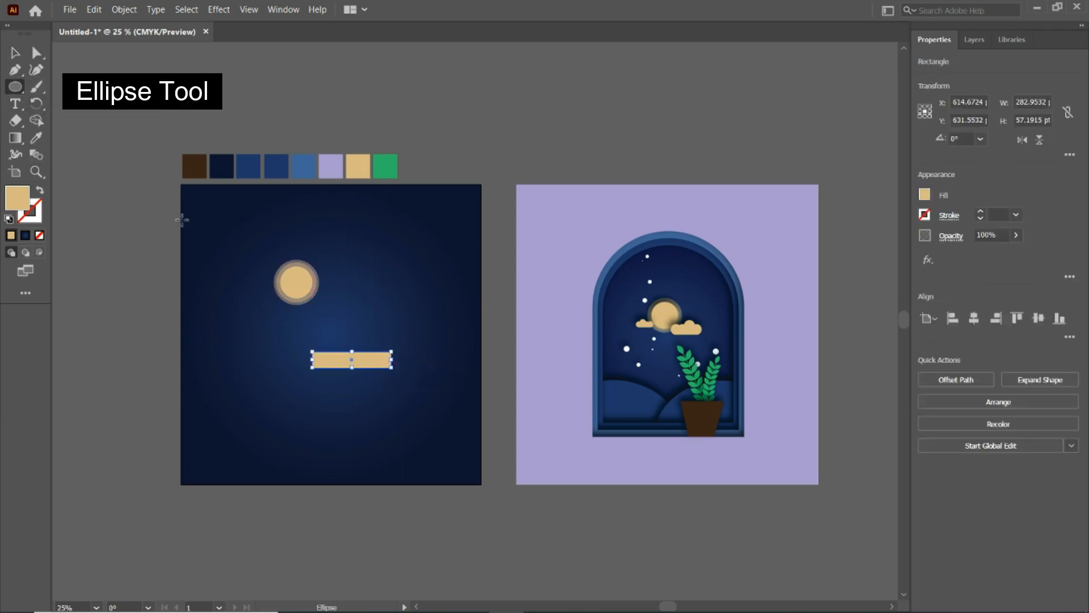
{"action": "mouse_move", "coordinate": [304, 334]}
{"action": "left_mouse_down"}
{"action": "mouse_move", "coordinate": [328, 359]}
{"action": "mouse_move", "coordinate": [314, 350]}
{"action": "left_mouse_up"}
{"action": "key", "text": "v"}
{"action": "key", "text": "ctrl+equal"}
{"action": "scroll", "coordinate": [313, 349], "scroll_direction": "down", "scroll_amount": 2}
{"action": "left_click_drag", "start_coordinate": [261, 326], "coordinate": [322, 292]}
{"action": "left_click_drag", "start_coordinate": [333, 309], "coordinate": [356, 331]}
{"action": "left_click", "coordinate": [328, 309]}
- Select the rectangle and circles of the cloud and unite them into a single shape
{"action": "left_click_drag", "start_coordinate": [393, 291], "coordinate": [244, 354]}
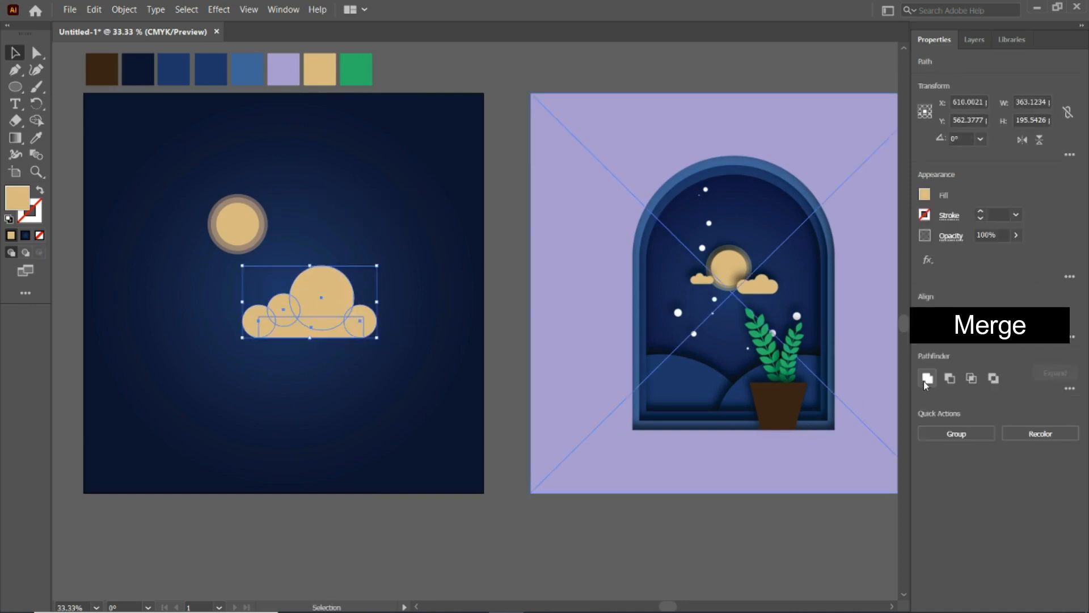
{"action": "left_click", "coordinate": [926, 379]}
{"action": "left_click", "coordinate": [360, 406]}
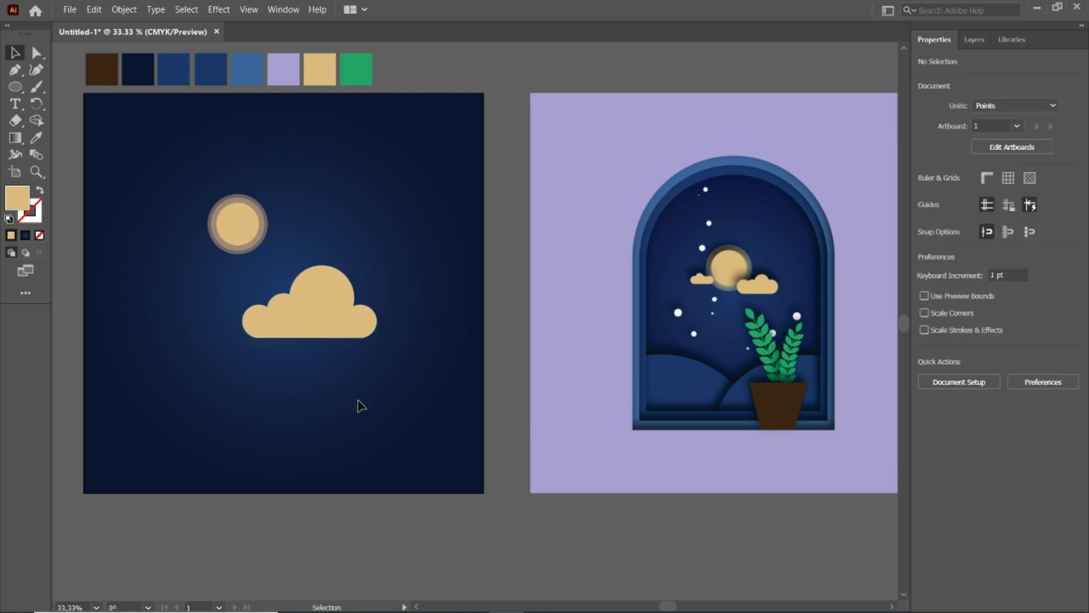
- Shrink the cloud to about 129 pt wide at the moon's lower right and add a smaller, horizontally flipped copy at its lower left
{"action": "left_click", "coordinate": [344, 321]}
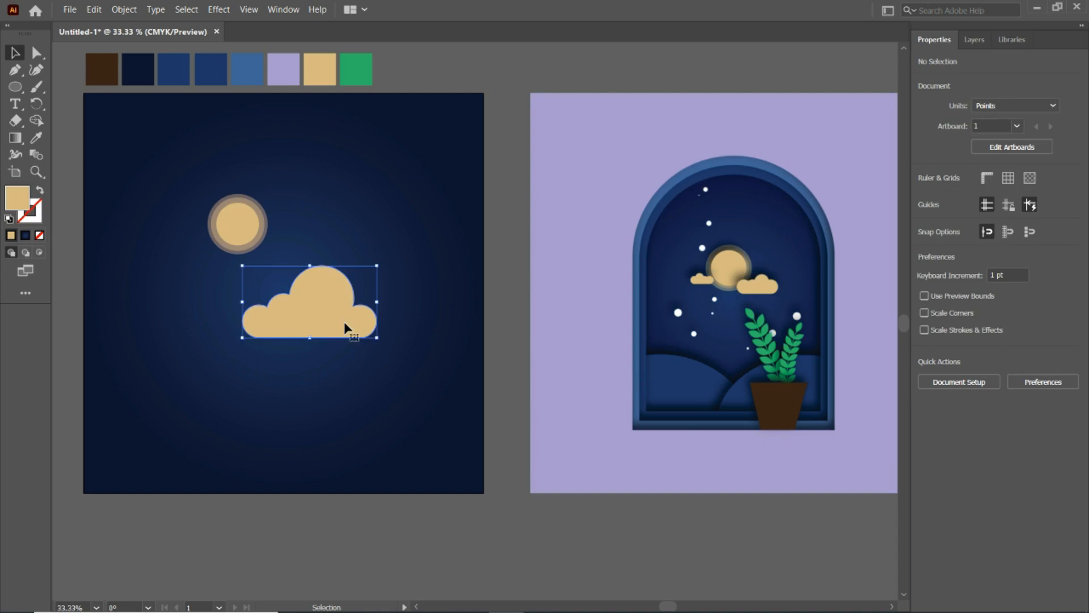
{"action": "left_click_drag", "start_coordinate": [377, 337], "coordinate": [252, 309]}
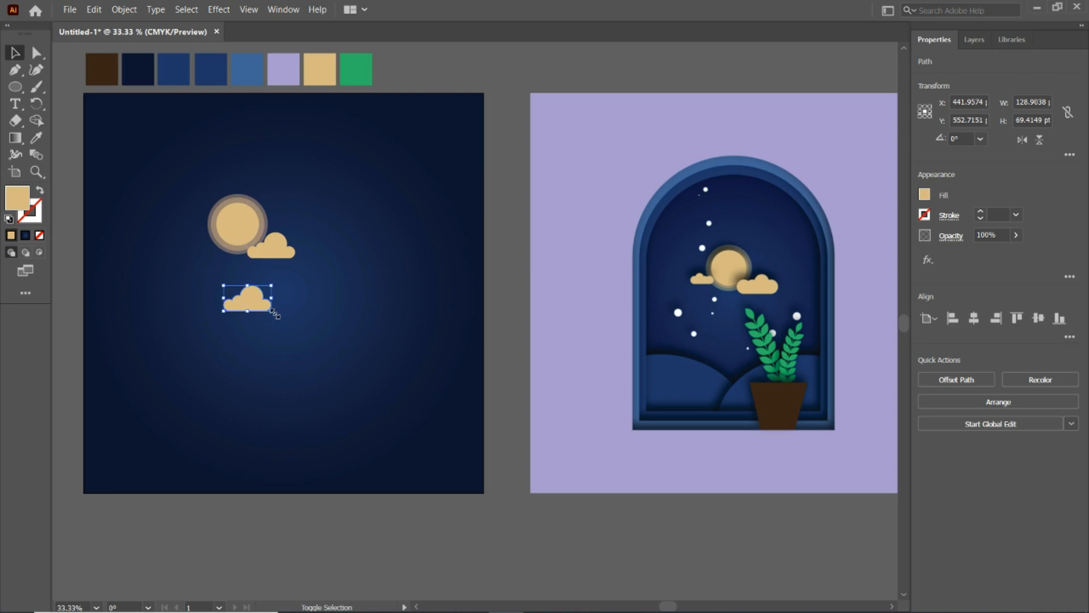
{"action": "mouse_move", "coordinate": [275, 313]}
{"action": "left_mouse_down"}
{"action": "mouse_move", "coordinate": [240, 290]}
{"action": "mouse_move", "coordinate": [216, 250]}
{"action": "left_mouse_up"}
{"action": "left_click", "coordinate": [1022, 140]}
{"action": "left_click", "coordinate": [243, 344]}
- Draw an ellipse about 580 × 466 pt in the lower left of the artboard and rotate it to about 338°
{"action": "key", "text": "l"}
{"action": "key", "text": "ctrl+minus"}
{"action": "mouse_move", "coordinate": [216, 318]}
{"action": "left_mouse_down"}
{"action": "mouse_move", "coordinate": [354, 404]}
{"action": "mouse_move", "coordinate": [382, 440]}
{"action": "left_mouse_up"}
{"action": "key", "text": "v"}
{"action": "mouse_move", "coordinate": [287, 345]}
{"action": "left_mouse_down"}
{"action": "mouse_move", "coordinate": [270, 325]}
{"action": "mouse_move", "coordinate": [273, 398]}
{"action": "left_mouse_up"}
{"action": "left_click_drag", "start_coordinate": [360, 314], "coordinate": [376, 351]}
- Duplicate the ellipse to the right, overlapping the first, and rotate the copy to about 21° to form a second hill
{"action": "left_click_drag", "start_coordinate": [322, 388], "coordinate": [443, 403]}
{"action": "left_click_drag", "start_coordinate": [498, 363], "coordinate": [481, 272]}
{"action": "left_click_drag", "start_coordinate": [428, 375], "coordinate": [424, 356]}
- Recolor both hill ellipses with the second medium-blue swatch
{"action": "key", "text": "i"}
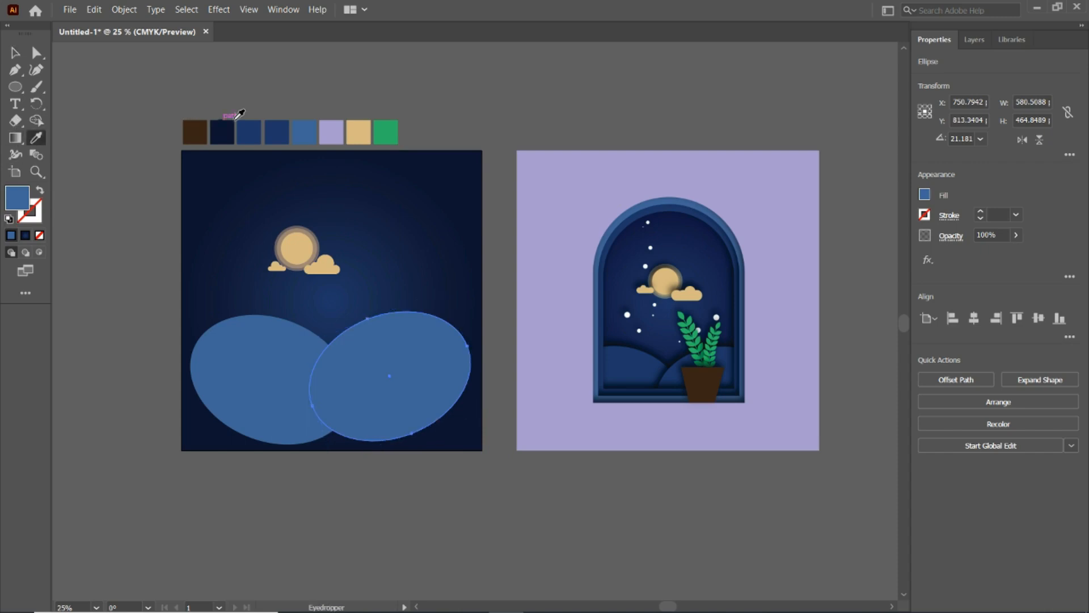
{"action": "left_click", "coordinate": [278, 128]}
{"action": "left_click", "coordinate": [15, 53]}
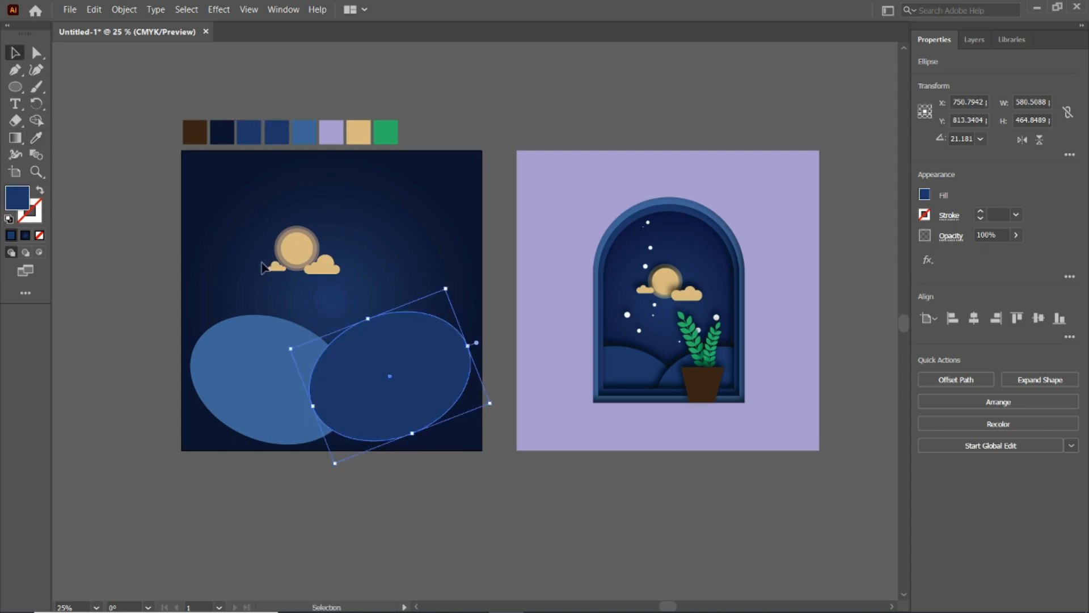
{"action": "left_click", "coordinate": [244, 363]}
{"action": "left_click", "coordinate": [36, 137]}
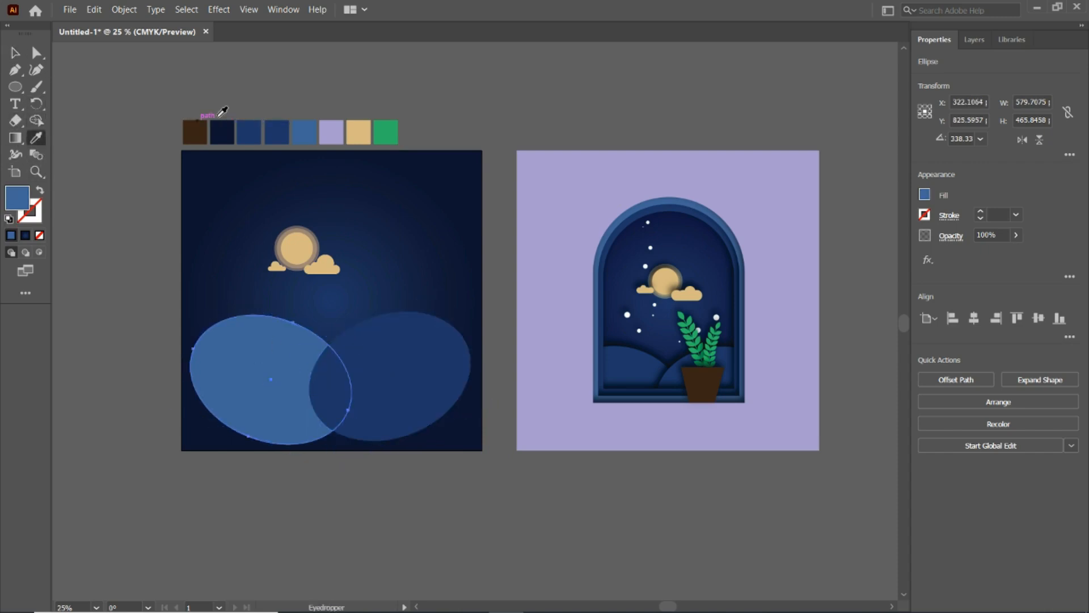
{"action": "left_click", "coordinate": [283, 127]}
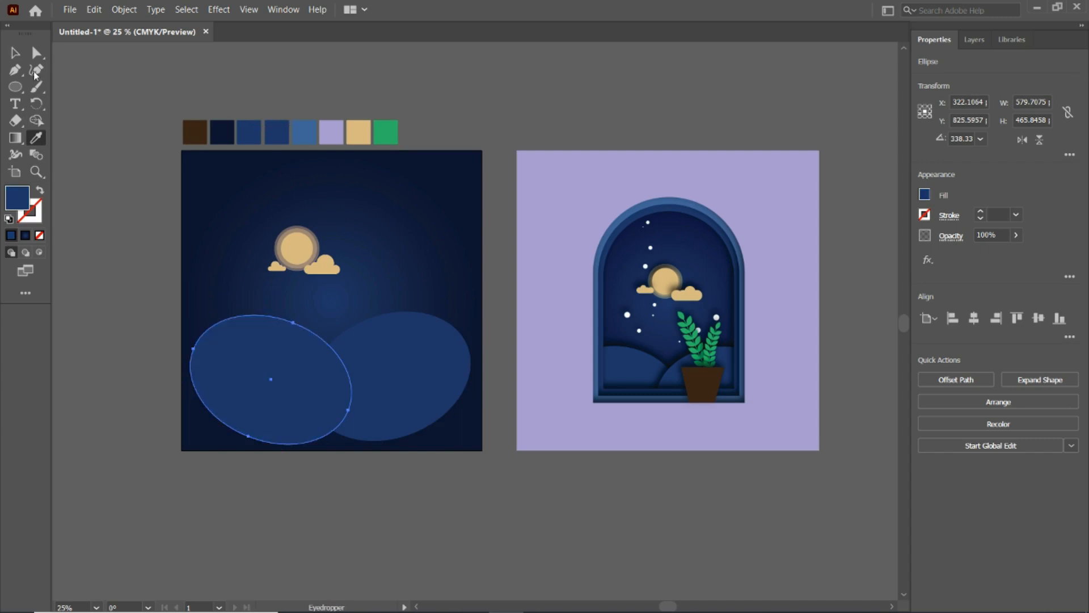
{"action": "key", "text": "v"}
{"action": "left_click", "coordinate": [89, 105]}
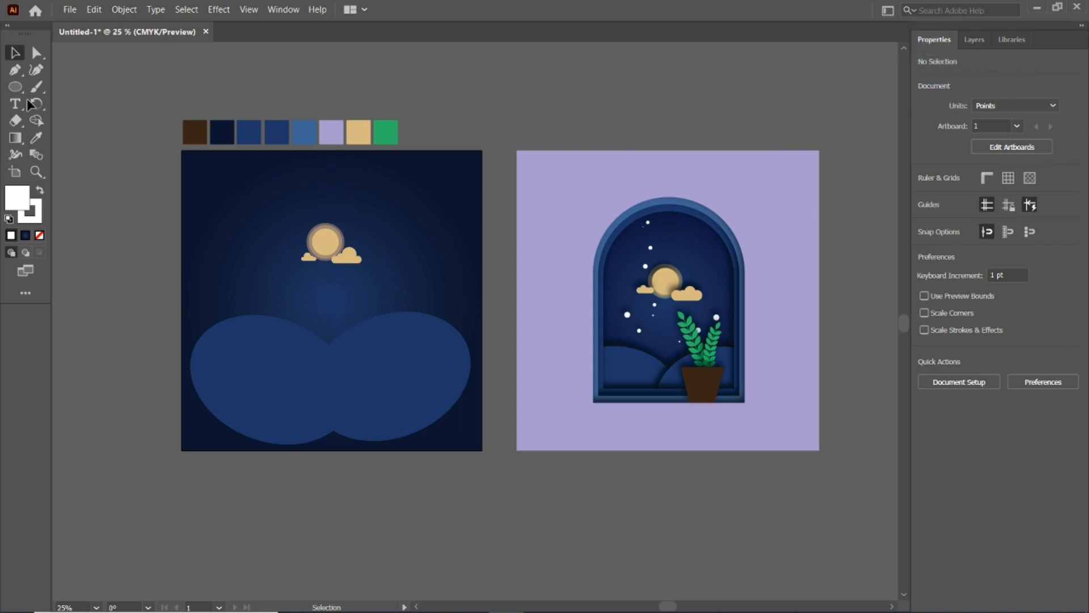
- Draw a tiny white circle about 11 pt wide outside the artboard, near its upper left, and select it
{"action": "left_click", "coordinate": [16, 87]}
{"action": "left_click_drag", "start_coordinate": [80, 115], "coordinate": [83, 117]}
{"action": "key", "text": "v"}
{"action": "left_click", "coordinate": [84, 80]}
{"action": "left_click", "coordinate": [83, 116]}
- Create a new scatter brush from the tiny white circle
{"action": "left_click", "coordinate": [283, 10]}
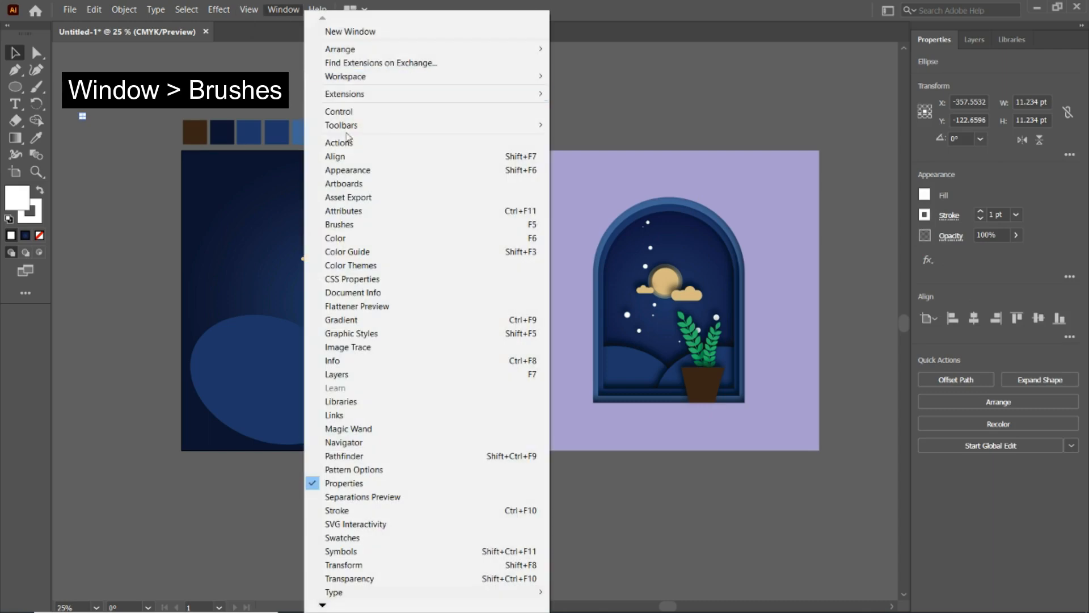
{"action": "left_click", "coordinate": [339, 224]}
{"action": "left_click", "coordinate": [736, 318]}
{"action": "left_click", "coordinate": [519, 334]}
{"action": "left_click", "coordinate": [510, 415]}
- Set the scatter brush's size to Random with a minimum of 34% and a maximum of 100%
{"action": "left_click", "coordinate": [419, 207]}
{"action": "left_click", "coordinate": [408, 222]}
{"action": "double_click", "coordinate": [578, 207]}
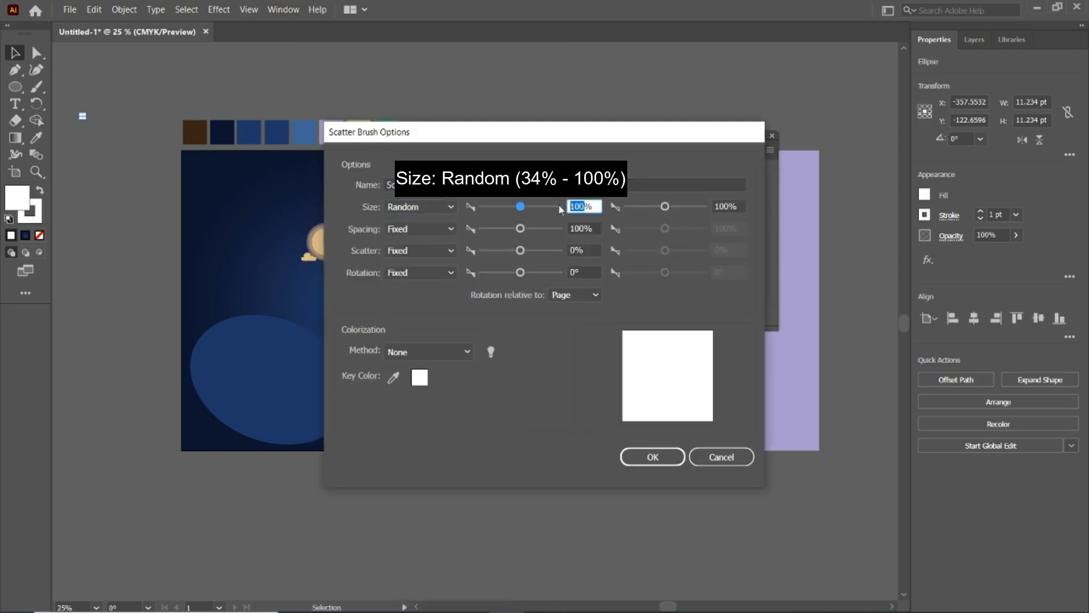
{"action": "type", "text": "50"}
{"action": "left_click_drag", "start_coordinate": [499, 208], "coordinate": [482, 229]}
- Set the scatter brush's spacing to Random, from 500% to 1500%
{"action": "left_click", "coordinate": [419, 229]}
{"action": "left_click", "coordinate": [408, 244]}
{"action": "left_click_drag", "start_coordinate": [665, 229], "coordinate": [700, 230]}
{"action": "left_click", "coordinate": [578, 227]}
{"action": "left_click_drag", "start_coordinate": [578, 227], "coordinate": [564, 232]}
{"action": "type", "text": "500"}
{"action": "left_click_drag", "start_coordinate": [729, 228], "coordinate": [709, 231]}
{"action": "type", "text": "1500"}
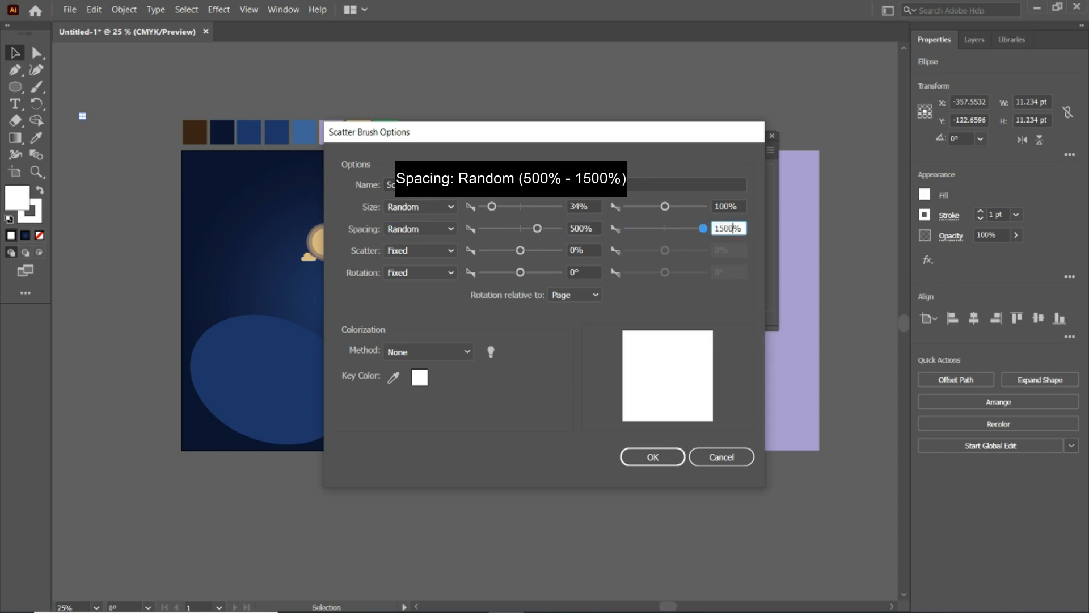
- Set the scatter brush's scatter to Random, from 100% to 1500%, and save the brush options
{"action": "left_click", "coordinate": [442, 250]}
{"action": "left_click", "coordinate": [444, 276]}
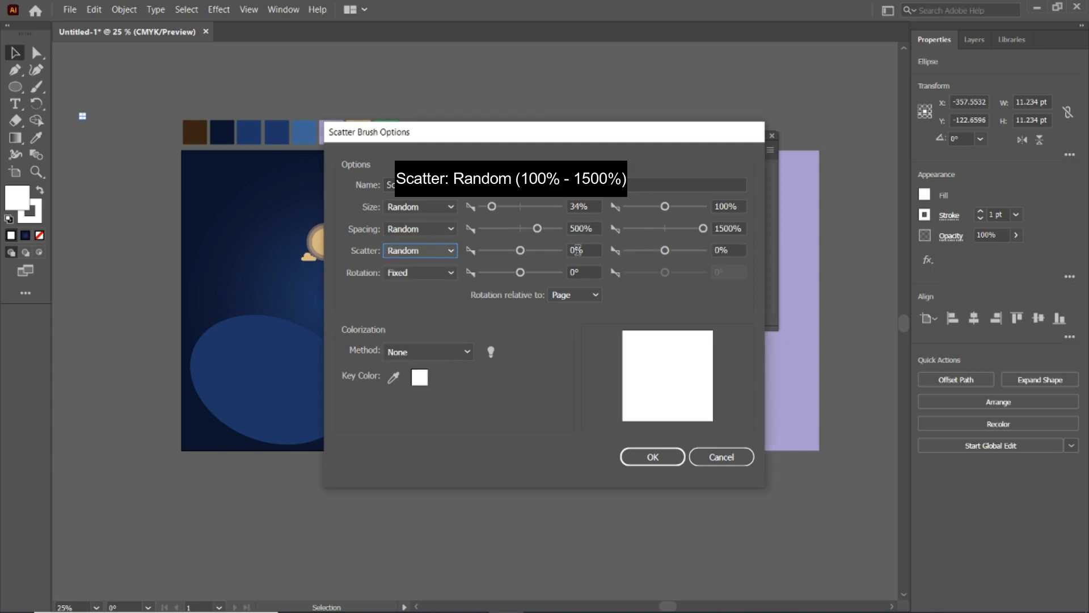
{"action": "left_click_drag", "start_coordinate": [578, 250], "coordinate": [568, 251]}
{"action": "type", "text": "100"}
{"action": "left_click_drag", "start_coordinate": [721, 251], "coordinate": [713, 254]}
{"action": "type", "text": "15-0"}
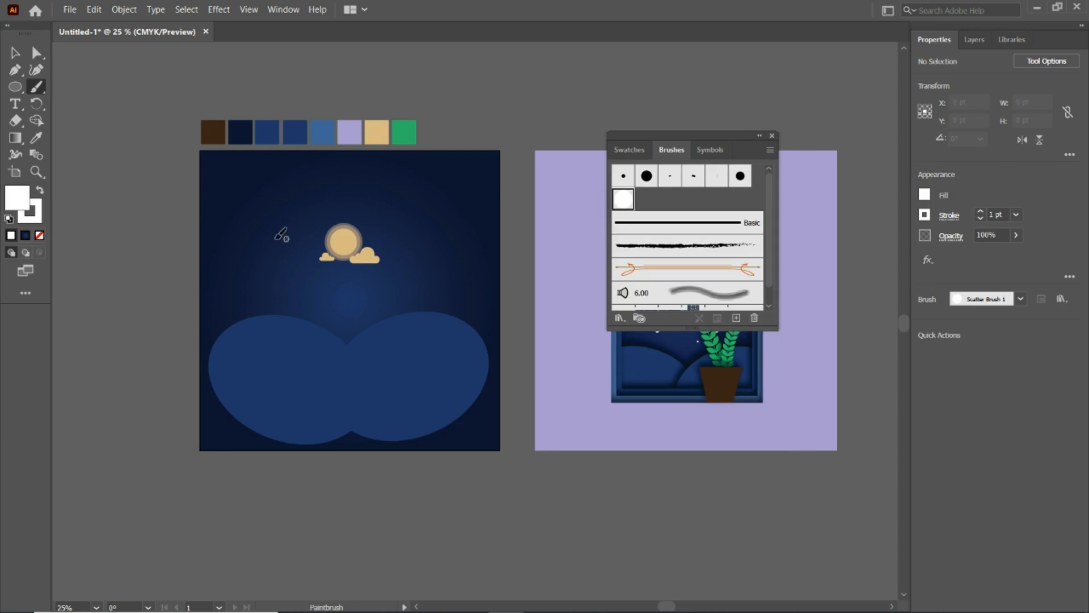
- Paint a loose stroke of stars across the sky around the moon with the new scatter brush and adjust it
{"action": "left_click_drag", "start_coordinate": [278, 254], "coordinate": [353, 198]}
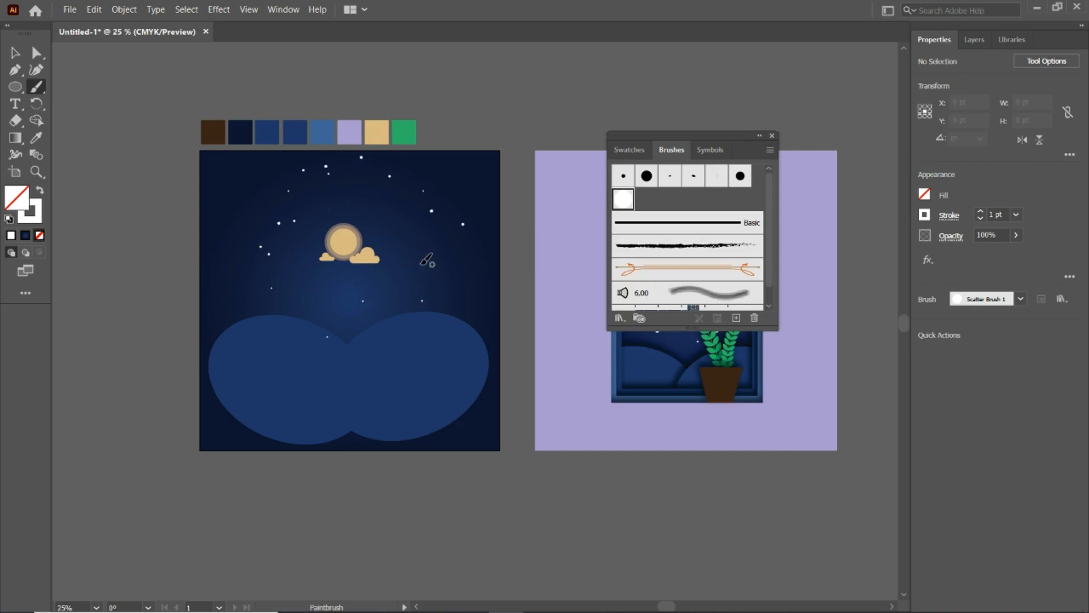
{"action": "key", "text": "v"}
{"action": "left_click", "coordinate": [772, 136]}
{"action": "mouse_move", "coordinate": [460, 230]}
{"action": "left_mouse_down"}
{"action": "mouse_move", "coordinate": [457, 250]}
{"action": "mouse_move", "coordinate": [441, 232]}
{"action": "mouse_move", "coordinate": [447, 223]}
{"action": "left_mouse_up"}
- Bring both hill ellipses to the front of the scene
{"action": "left_click", "coordinate": [425, 374]}
{"action": "left_click", "coordinate": [271, 392], "text": "shift"}
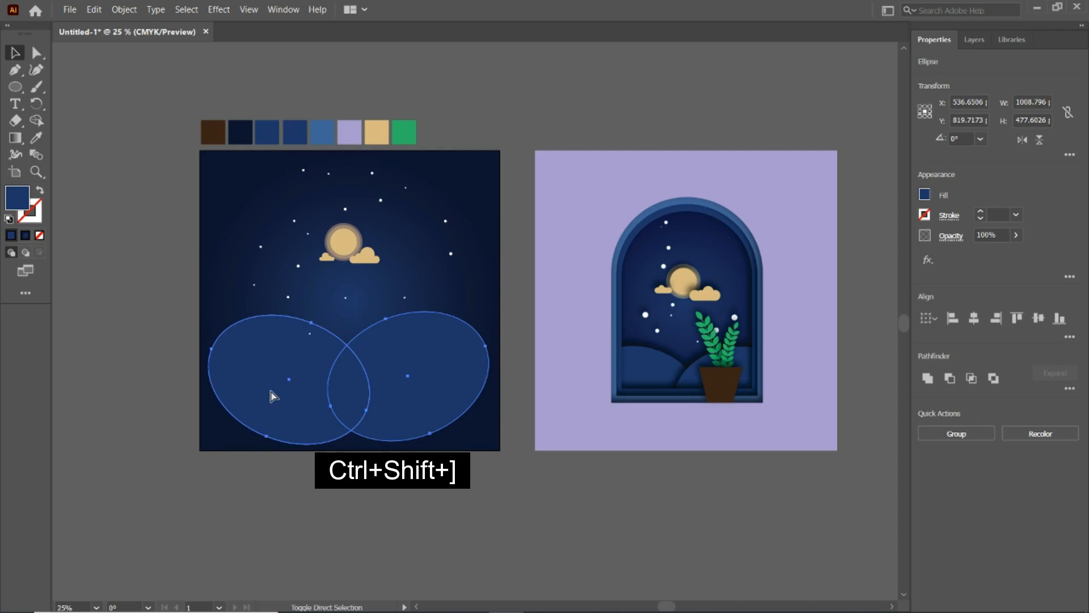
{"action": "left_click", "coordinate": [143, 259]}
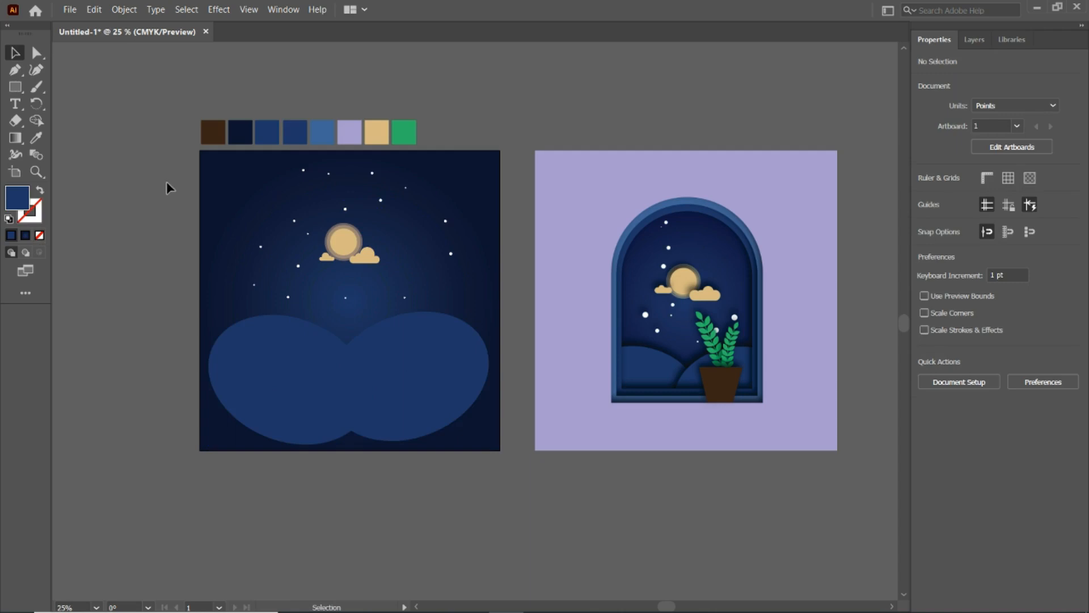
- Draw a dark blue 1080 x 1080 pt rectangle covering the whole artboard
{"action": "left_click", "coordinate": [15, 87]}
{"action": "left_click_drag", "start_coordinate": [196, 150], "coordinate": [499, 450]}
{"action": "left_click", "coordinate": [15, 53]}
{"action": "left_click", "coordinate": [74, 106]}
- Draw a smaller upright rectangle about 532 x 711 pt over the middle of the artboard
{"action": "left_click", "coordinate": [17, 88]}
{"action": "left_click_drag", "start_coordinate": [279, 198], "coordinate": [426, 395]}
{"action": "left_click", "coordinate": [16, 53]}
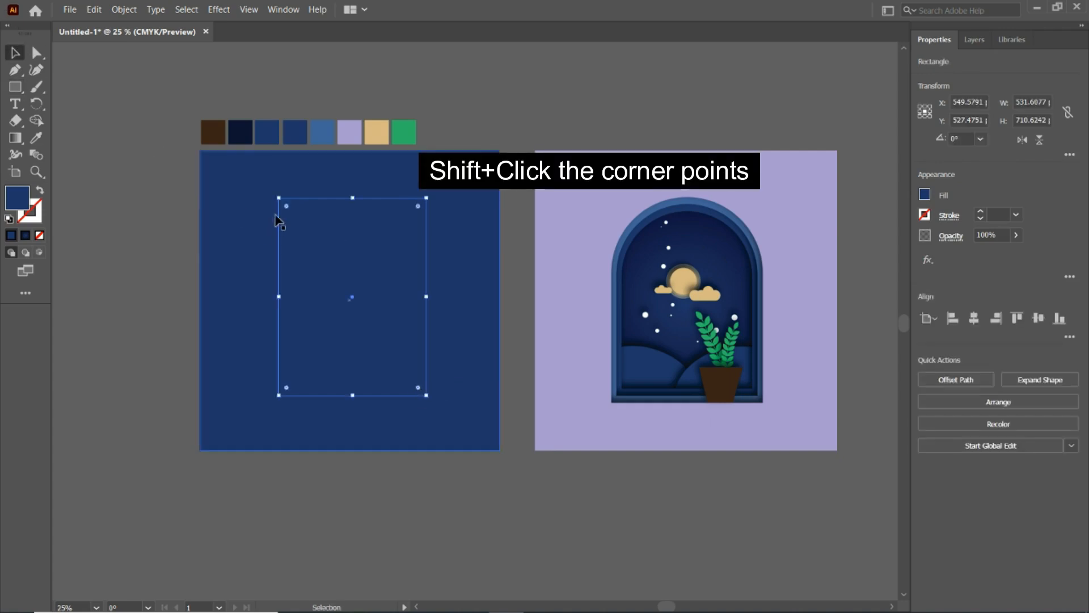
- Round the small rectangle's two upper corners fully into an arch and centre it horizontally and vertically on the artboard
{"action": "left_click", "coordinate": [286, 206]}
{"action": "left_click", "coordinate": [418, 206], "text": "shift"}
{"action": "left_click_drag", "start_coordinate": [418, 207], "coordinate": [365, 301]}
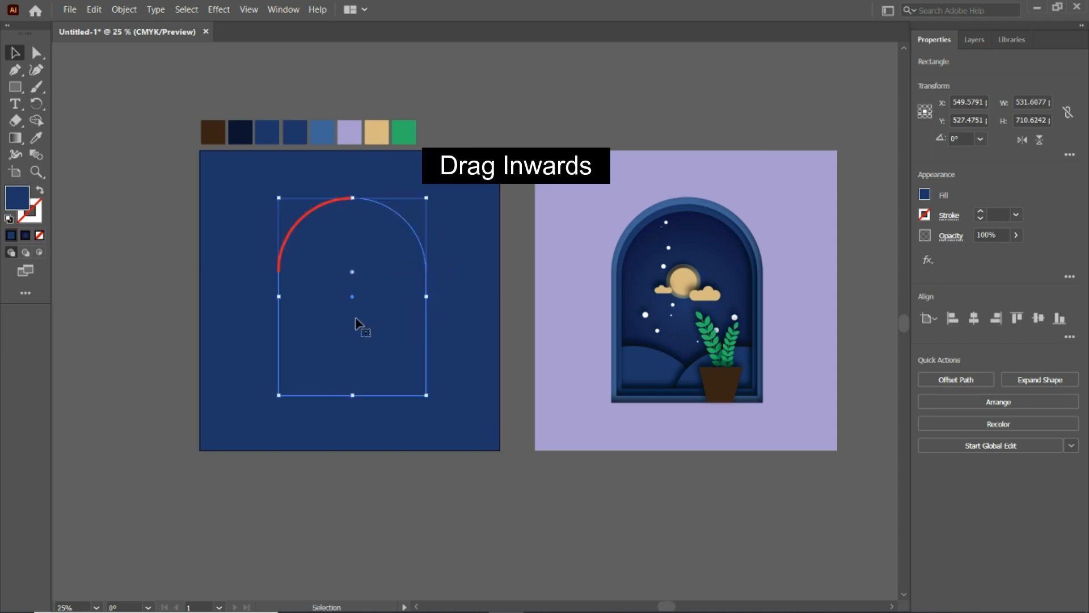
{"action": "left_click", "coordinate": [975, 319]}
{"action": "left_click", "coordinate": [1038, 318]}
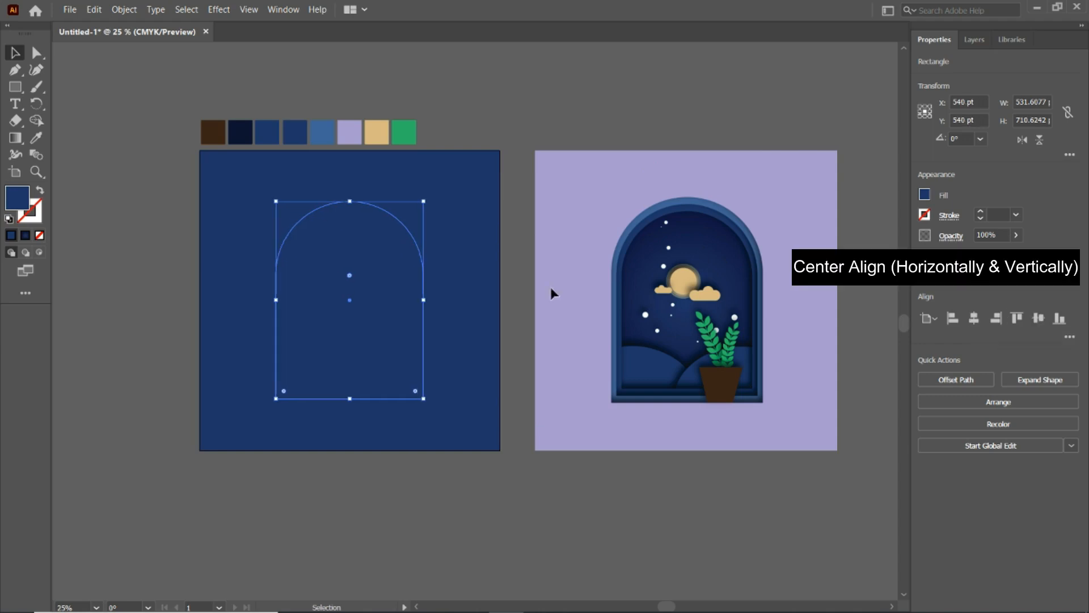
- Cut the arch out of the full-size blue rectangle with the Exclude operation
{"action": "left_click", "coordinate": [471, 280], "text": "shift"}
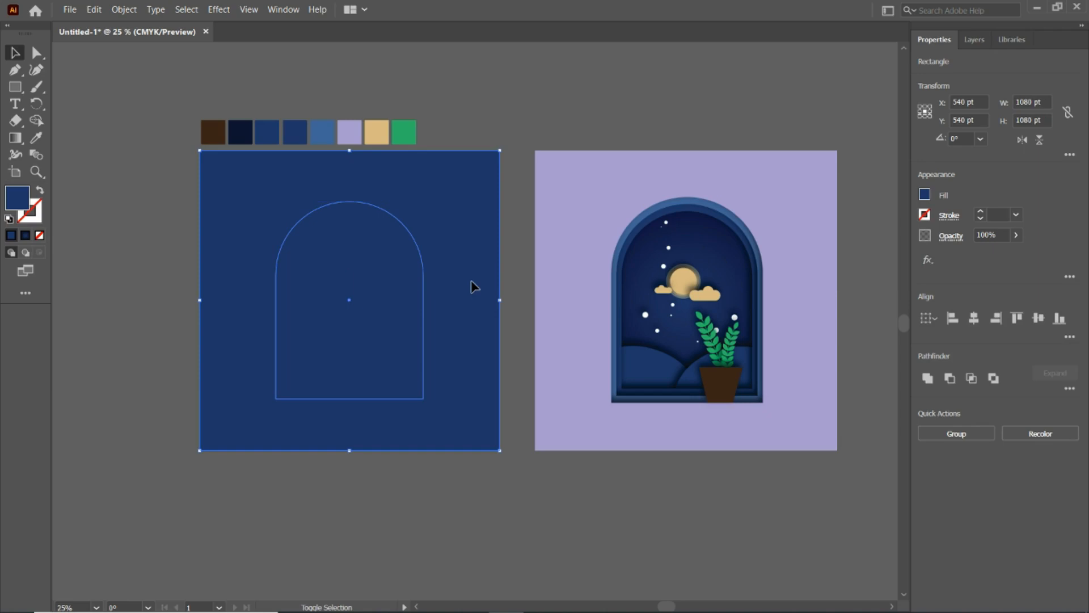
{"action": "left_click", "coordinate": [991, 384]}
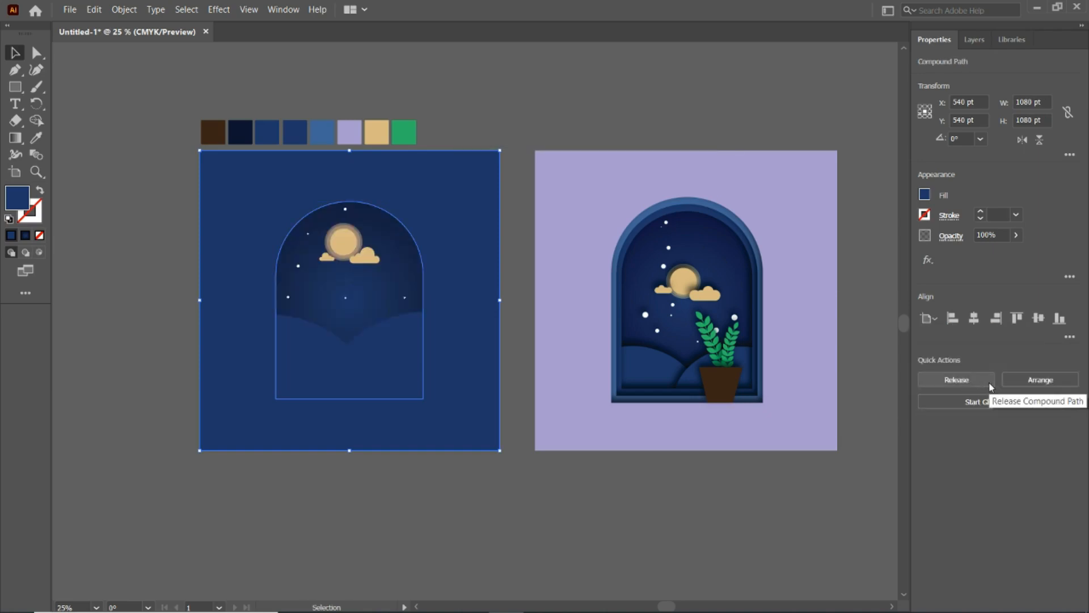
{"action": "left_click", "coordinate": [544, 81]}
- Duplicate the arched frame in place, enlarged from its centre to about 1168 pt square, and fill the copy with the lighter blue swatch
{"action": "left_click", "coordinate": [441, 193]}
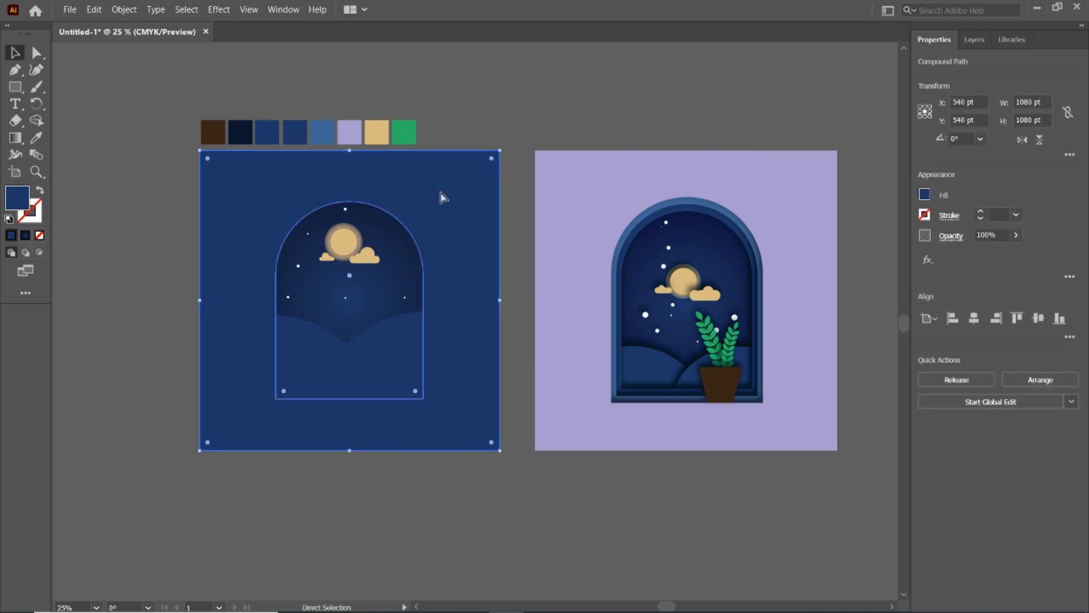
{"action": "key", "text": "ctrl+c"}
{"action": "key", "text": "ctrl+shift+v"}
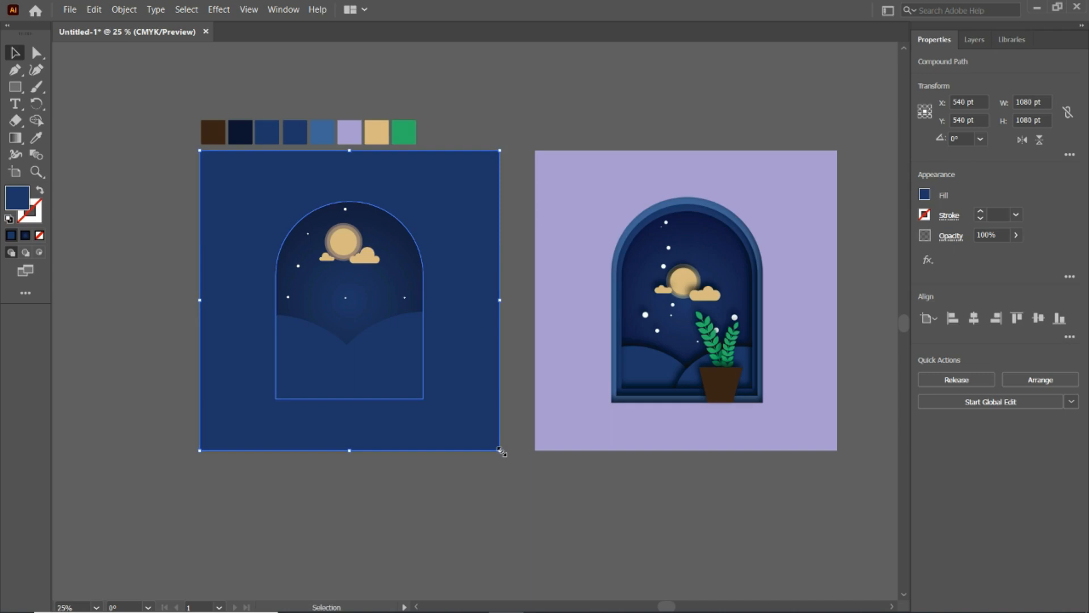
{"action": "left_click_drag", "start_coordinate": [501, 451], "coordinate": [512, 462]}
{"action": "left_click", "coordinate": [41, 137]}
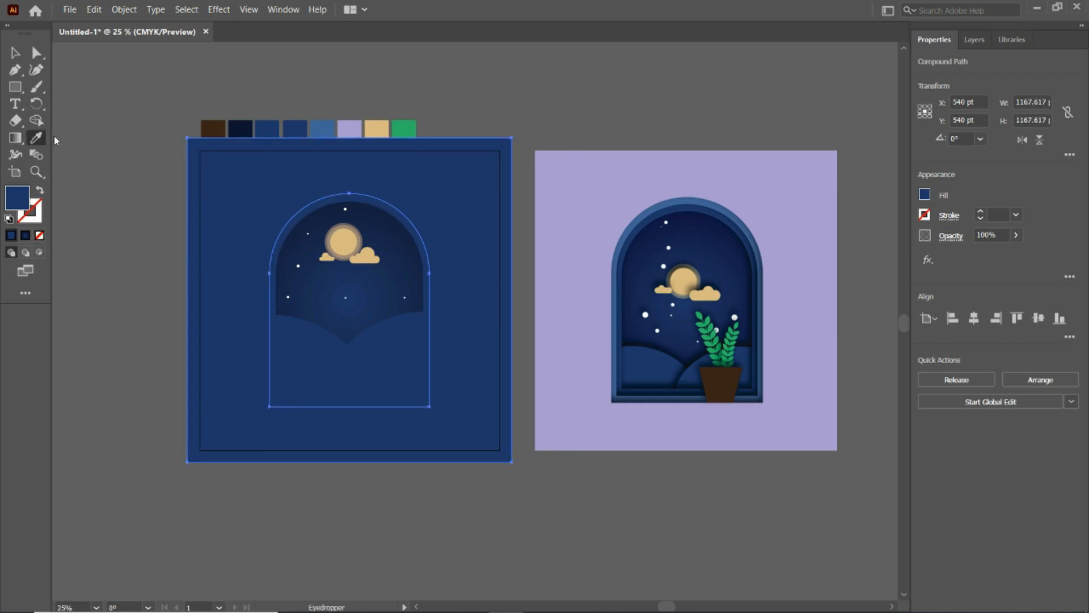
{"action": "left_click", "coordinate": [319, 126]}
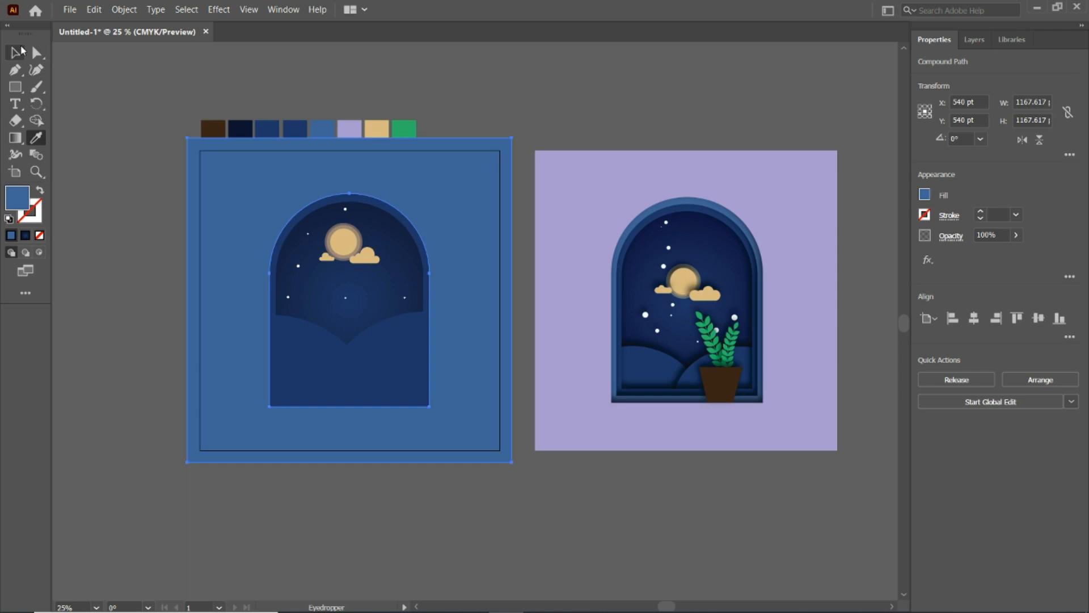
- Make another enlarged copy of the frame about 1270 pt square and fill it with the lavender of the reference image
{"action": "left_click", "coordinate": [17, 53]}
{"action": "left_click_drag", "start_coordinate": [512, 461], "coordinate": [533, 478]}
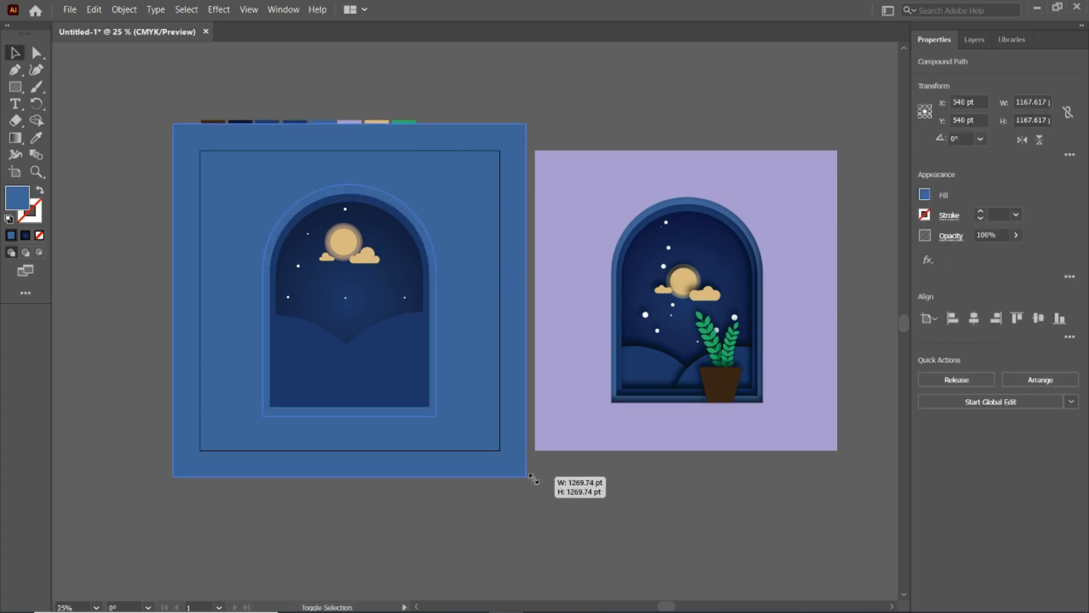
{"action": "key", "text": "i"}
{"action": "left_click", "coordinate": [567, 165]}
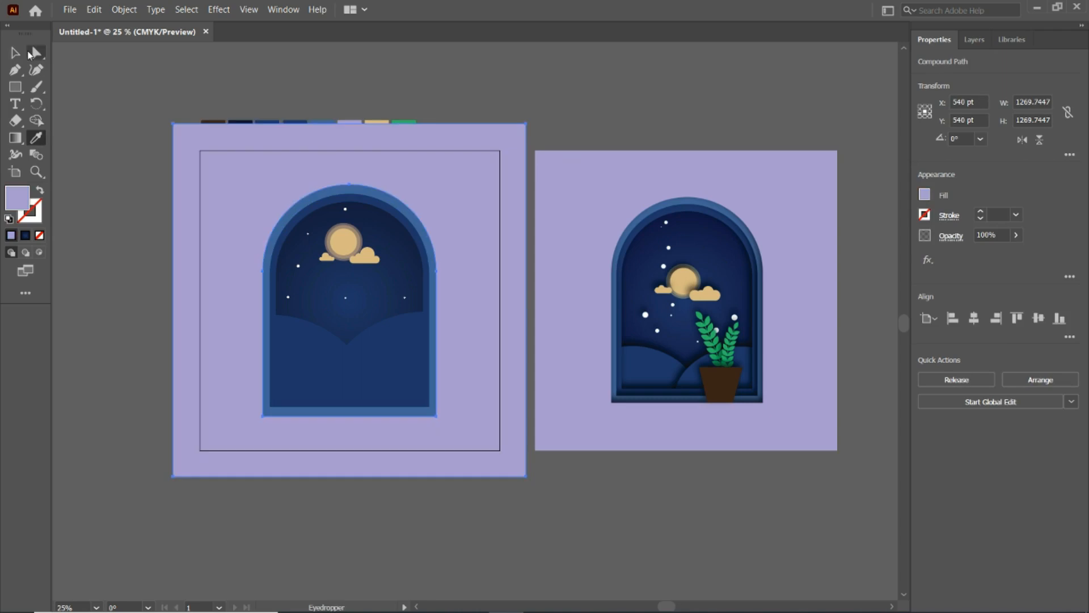
{"action": "left_click", "coordinate": [28, 52]}
{"action": "left_click", "coordinate": [537, 102]}
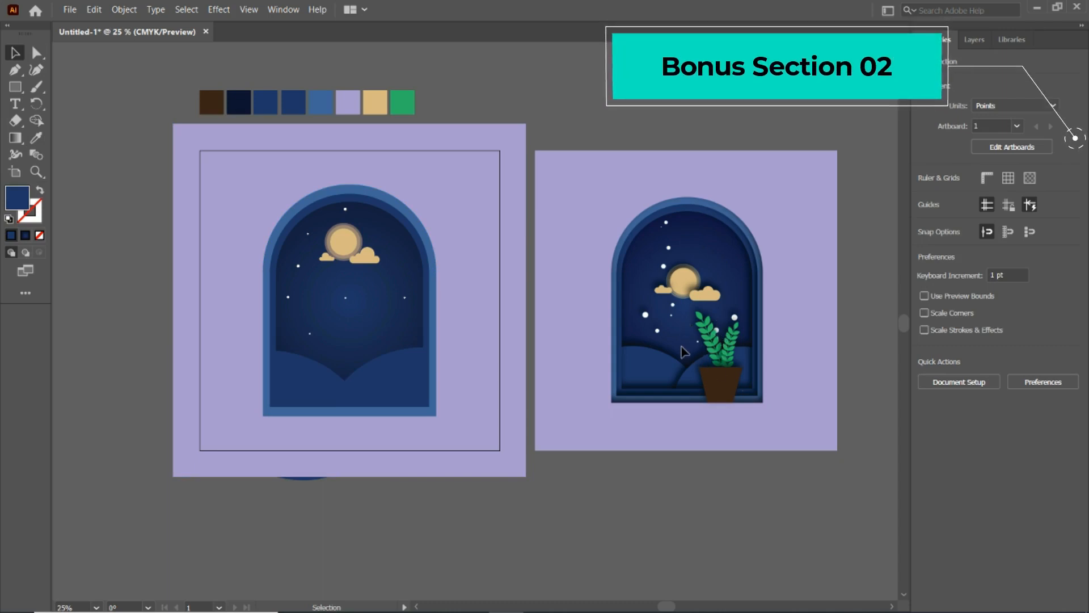
- Draw a tall ellipse about 141 x 251 pt beside the artboard and fill it with the green swatch
{"action": "left_click", "coordinate": [20, 89]}
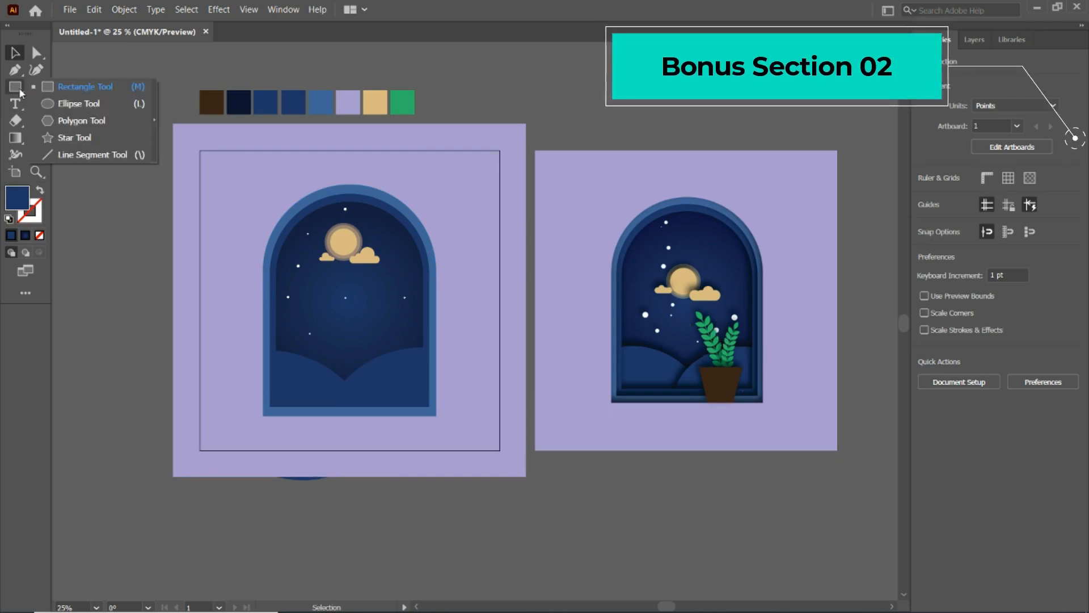
{"action": "left_click", "coordinate": [45, 106]}
{"action": "left_click_drag", "start_coordinate": [84, 159], "coordinate": [122, 228]}
{"action": "key", "text": "i"}
{"action": "left_click", "coordinate": [401, 96]}
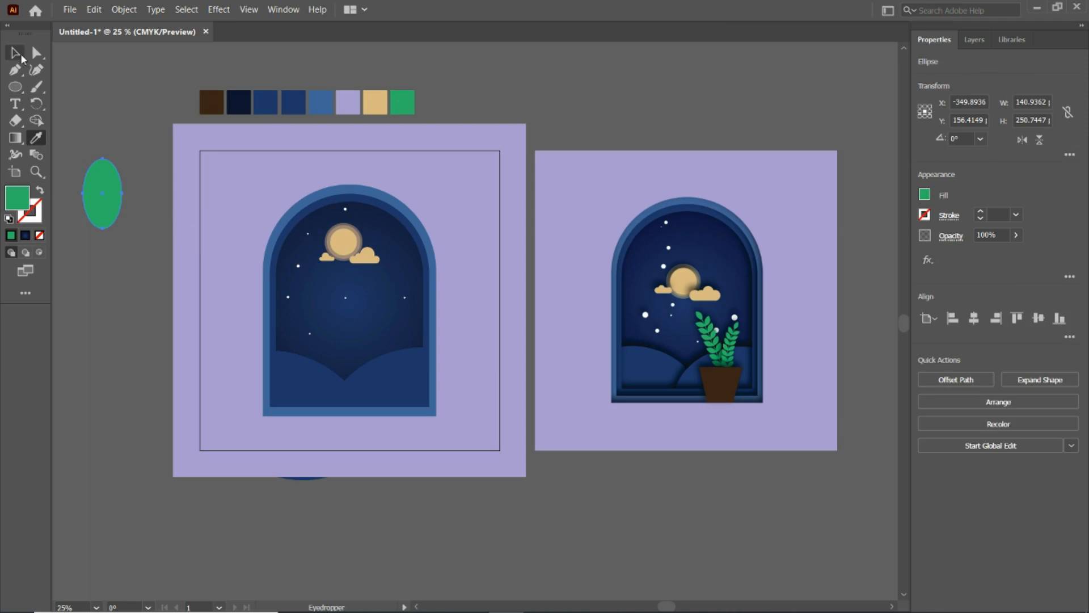
- Convert the green ellipse's top and bottom anchor points to sharp corners to form a leaf
{"action": "right_click", "coordinate": [16, 72]}
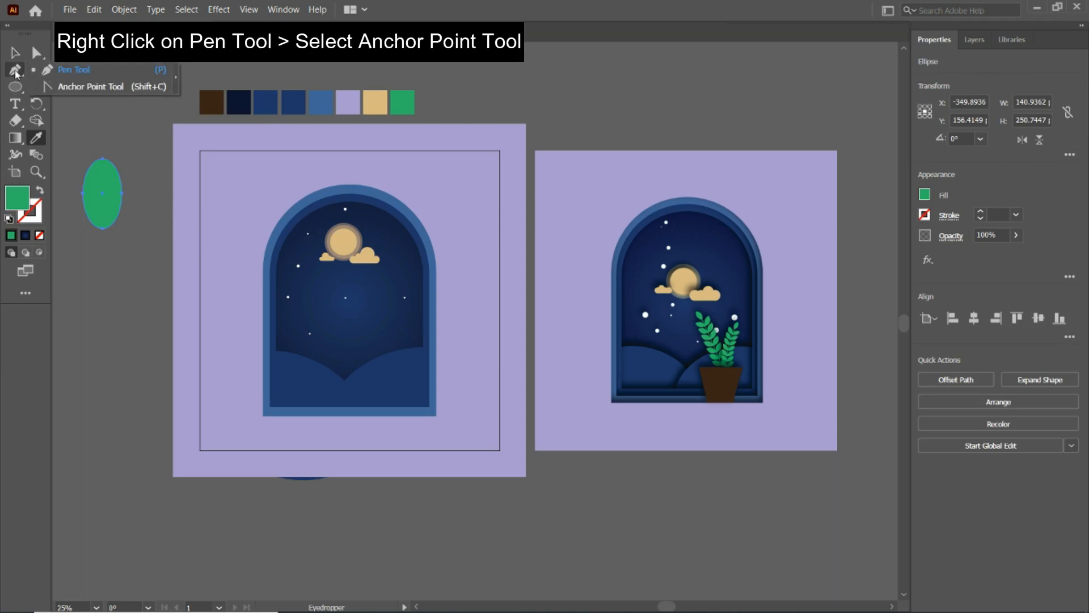
{"action": "left_click", "coordinate": [44, 91]}
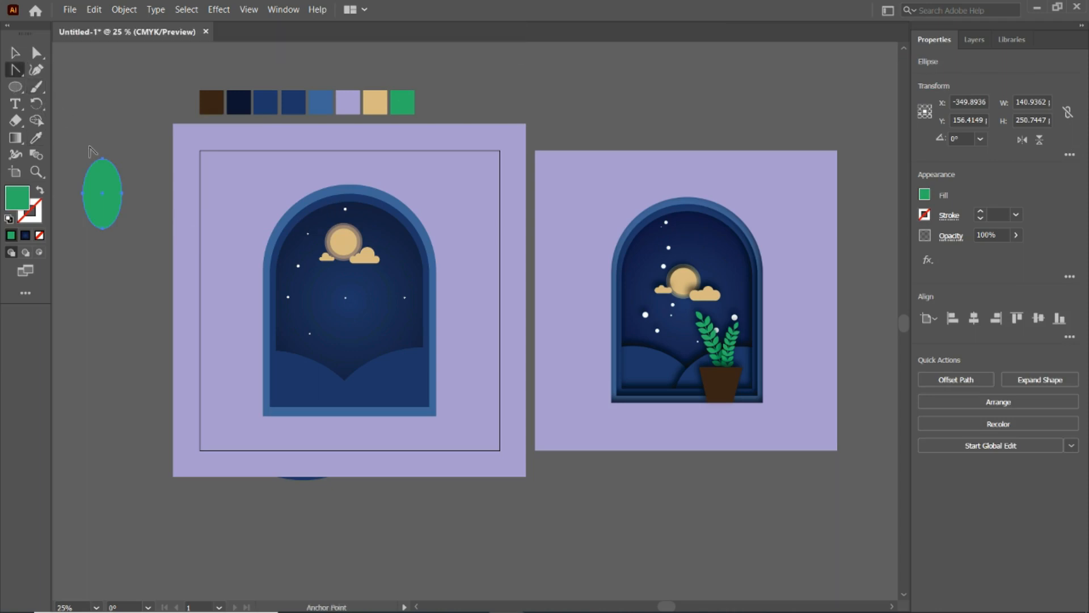
{"action": "left_click", "coordinate": [102, 160]}
{"action": "left_click", "coordinate": [103, 228]}
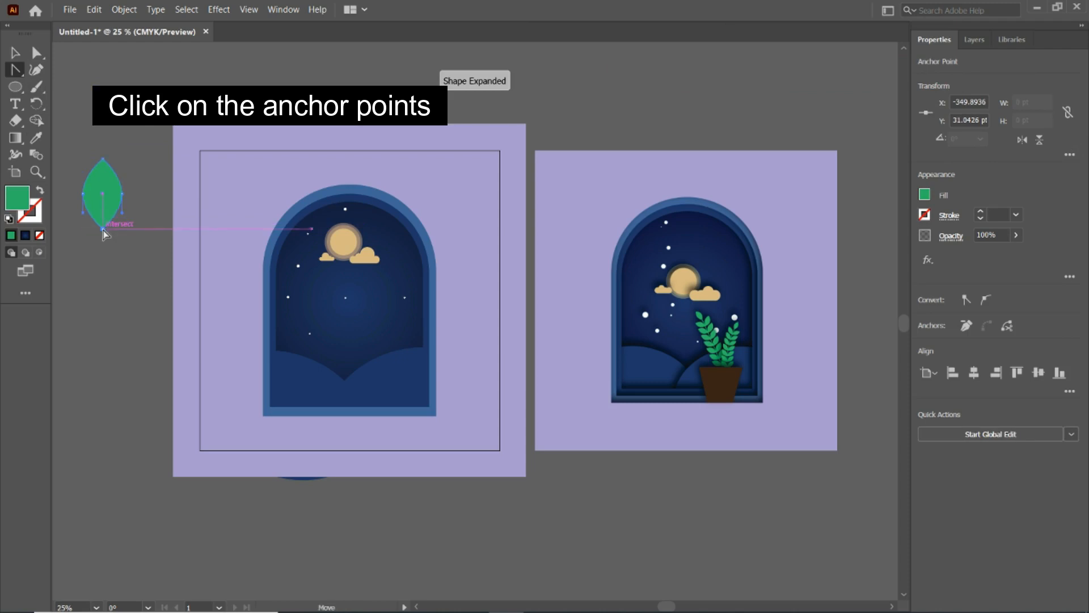
{"action": "left_click", "coordinate": [16, 52]}
{"action": "left_click", "coordinate": [78, 95]}
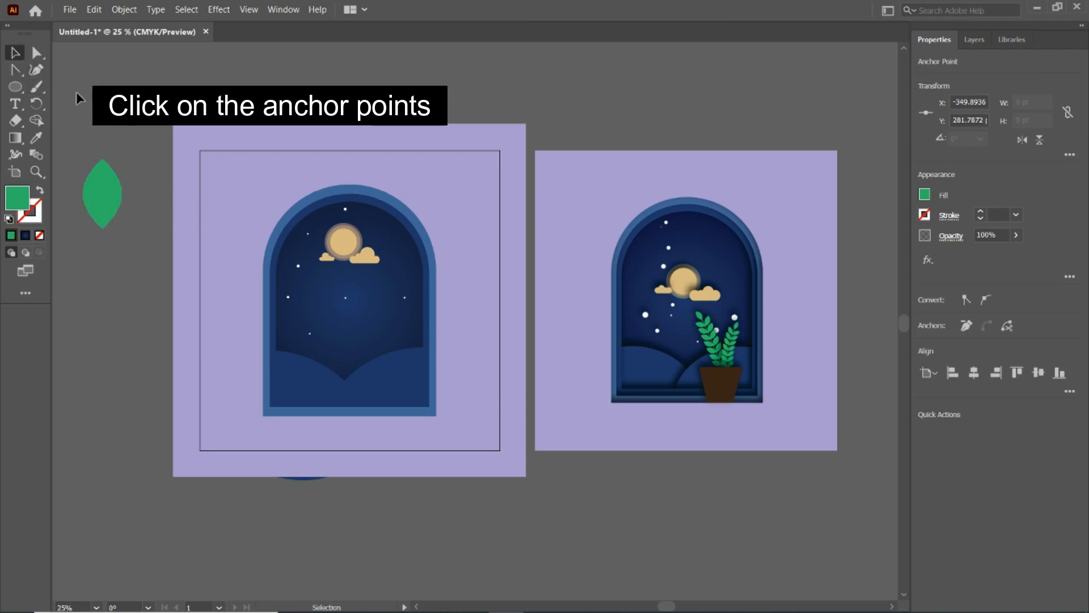
- Duplicate the leaf just below the original, rotated to 315°, and place a second tilted copy straight below, near the artboard's lower edge
{"action": "left_click", "coordinate": [104, 189]}
{"action": "left_click_drag", "start_coordinate": [105, 194], "coordinate": [131, 253]}
{"action": "left_click_drag", "start_coordinate": [153, 215], "coordinate": [144, 453]}
{"action": "left_click", "coordinate": [159, 190]}
- Select the two tilted leaves and set the blend options to Specified Steps with 3 steps
{"action": "left_click", "coordinate": [145, 253]}
{"action": "left_click", "coordinate": [126, 265]}
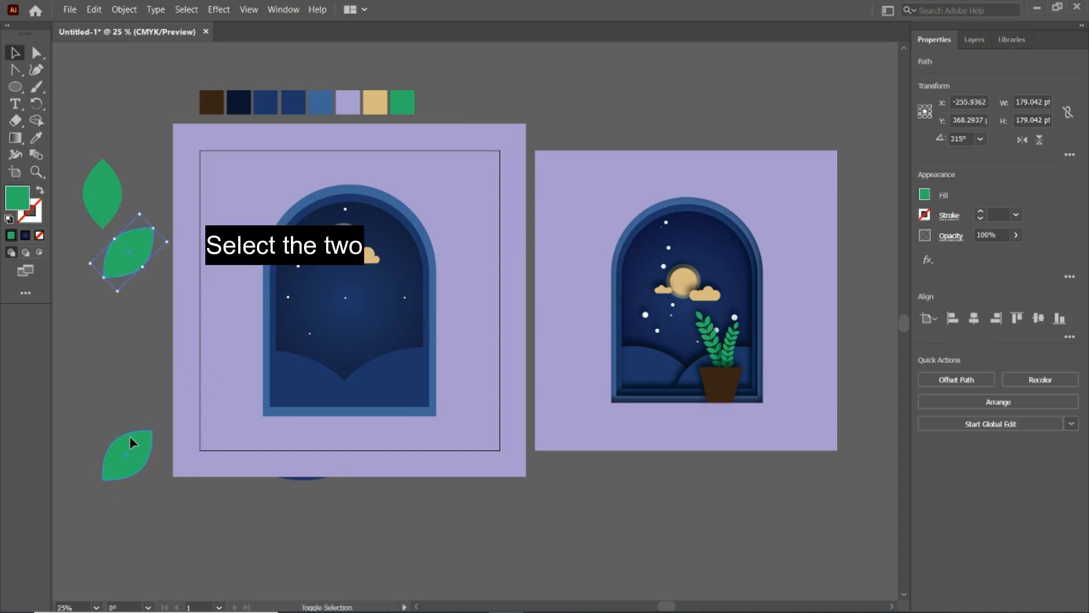
{"action": "left_click", "coordinate": [130, 436], "text": "shift"}
{"action": "left_click", "coordinate": [115, 10]}
{"action": "mouse_move", "coordinate": [287, 359]}
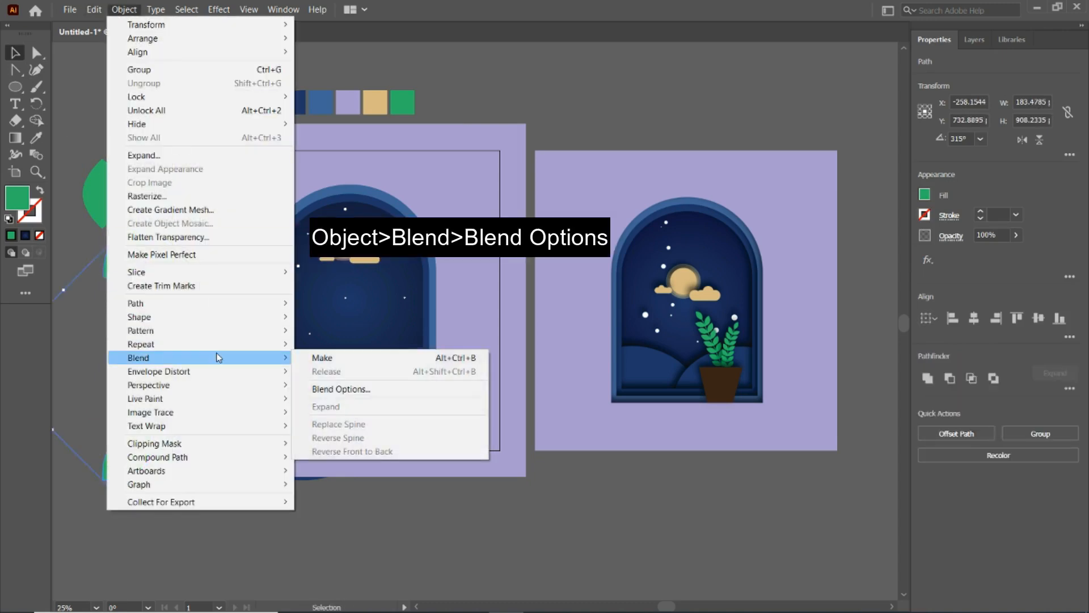
{"action": "left_click", "coordinate": [326, 387]}
{"action": "left_click", "coordinate": [529, 279]}
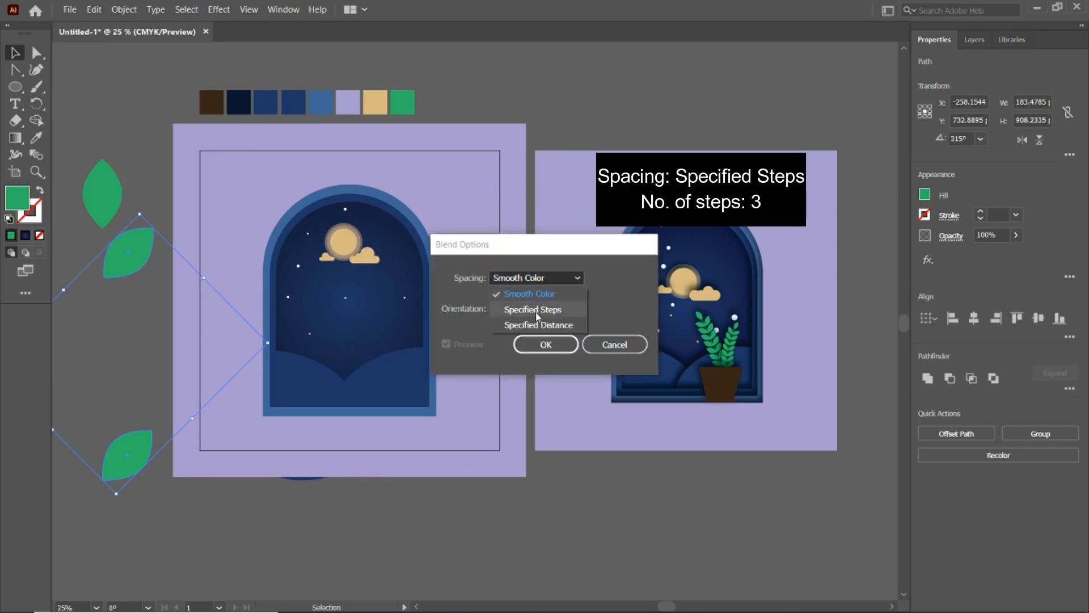
{"action": "left_click", "coordinate": [536, 312]}
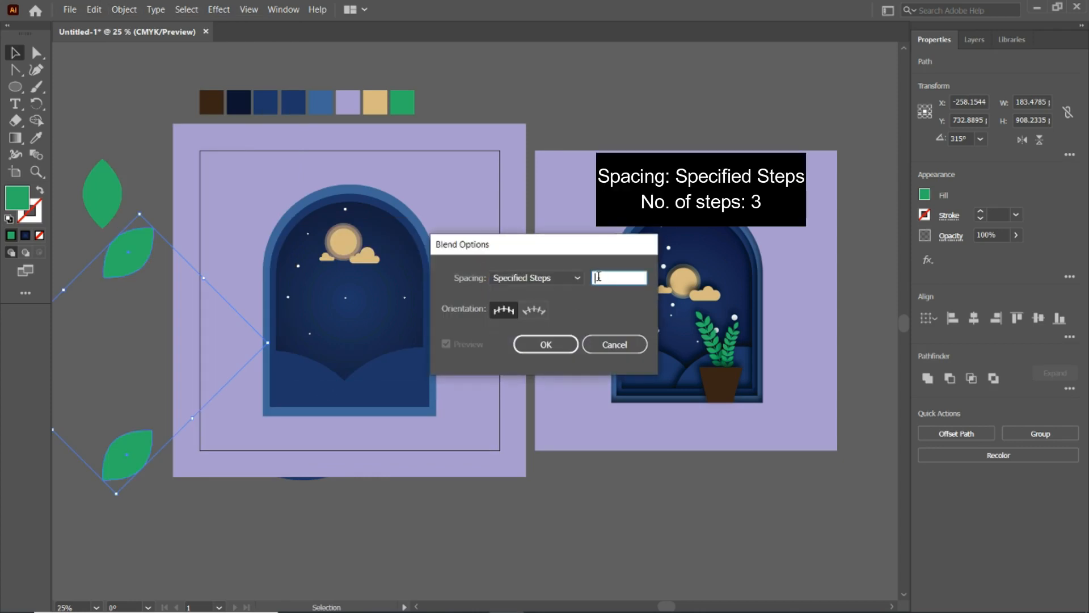
{"action": "type", "text": "3"}
{"action": "left_click", "coordinate": [561, 342]}
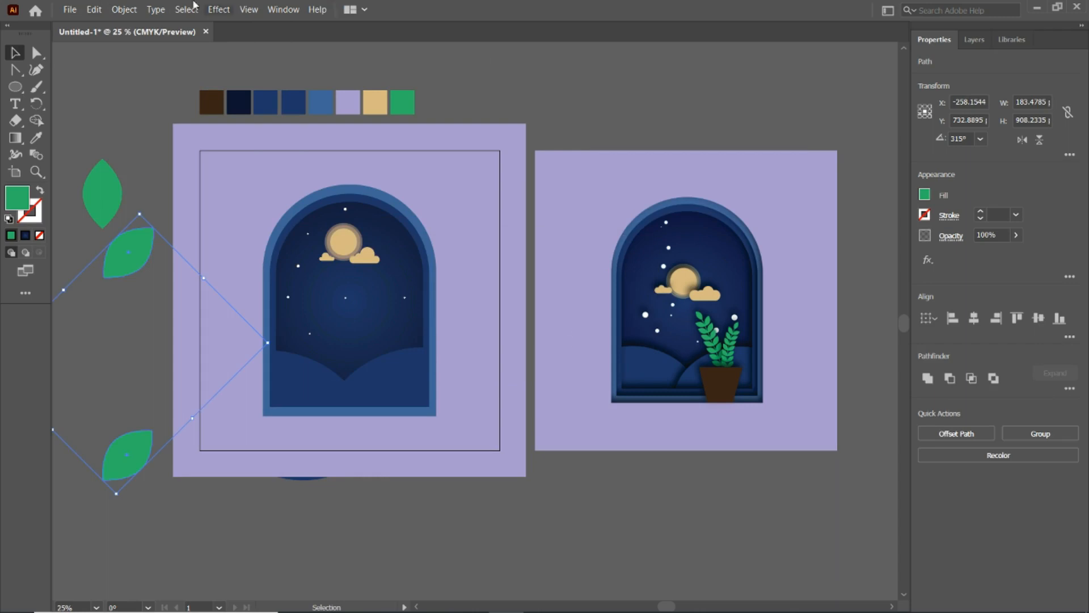
- Make a blend between the two tilted leaves to build a vertical leaf column
{"action": "left_click", "coordinate": [112, 10]}
{"action": "mouse_move", "coordinate": [219, 358]}
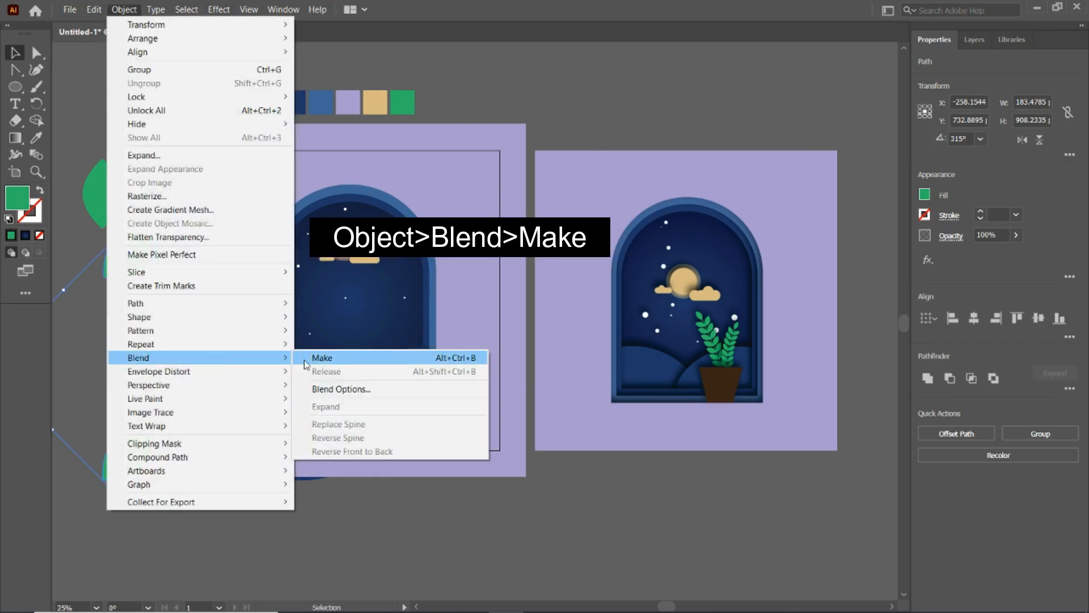
{"action": "left_click", "coordinate": [310, 359]}
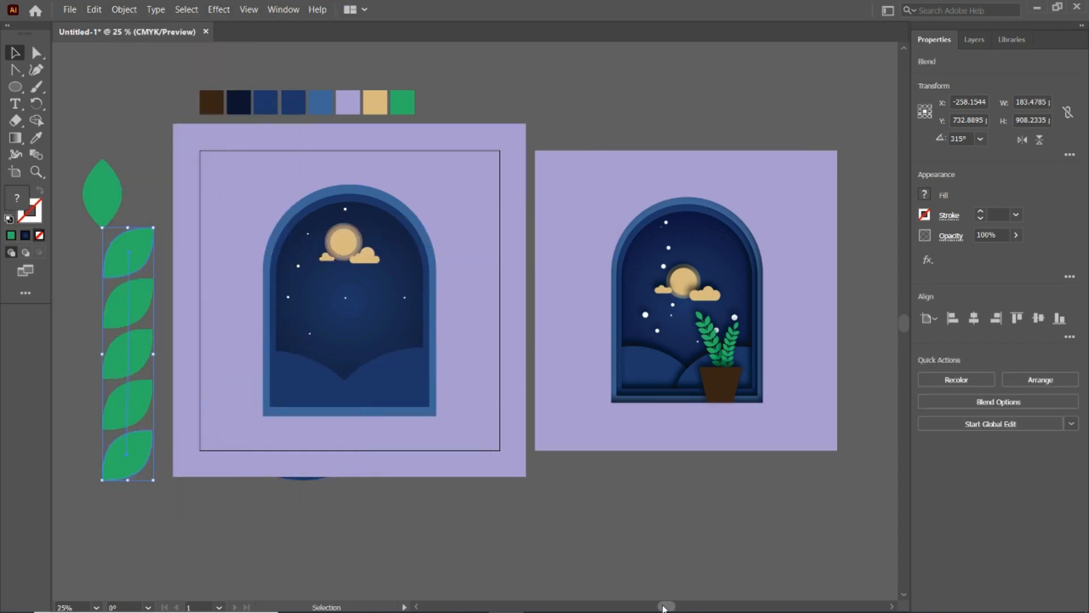
{"action": "left_click", "coordinate": [158, 167]}
- Paste a copy of the leaf column in place, flip it horizontally, and move it about 179 pt left
{"action": "left_click", "coordinate": [144, 251]}
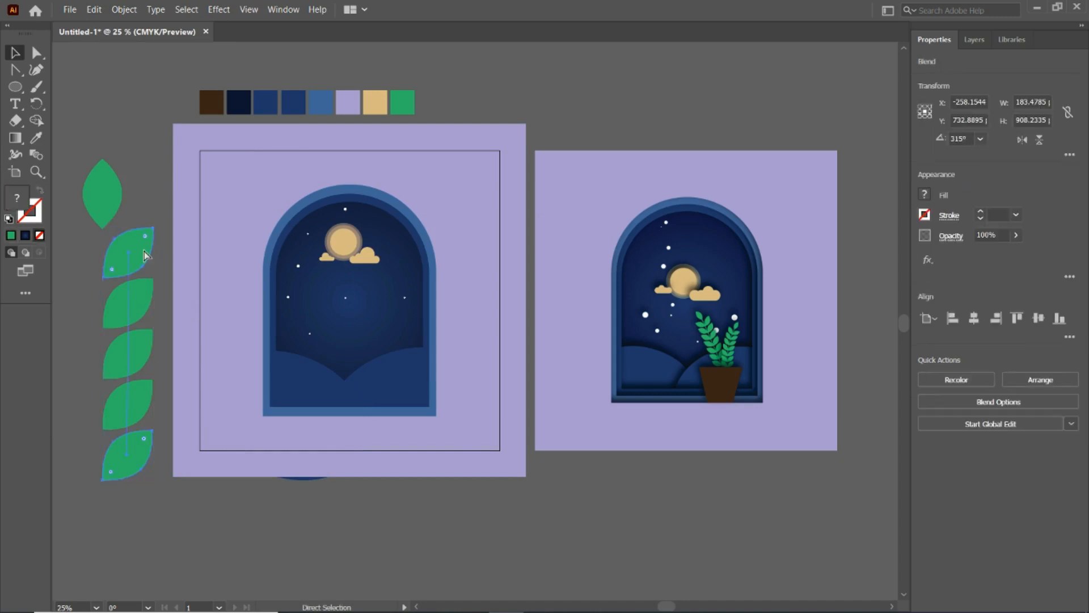
{"action": "key", "text": "ctrl+c"}
{"action": "key", "text": "ctrl+shift+v"}
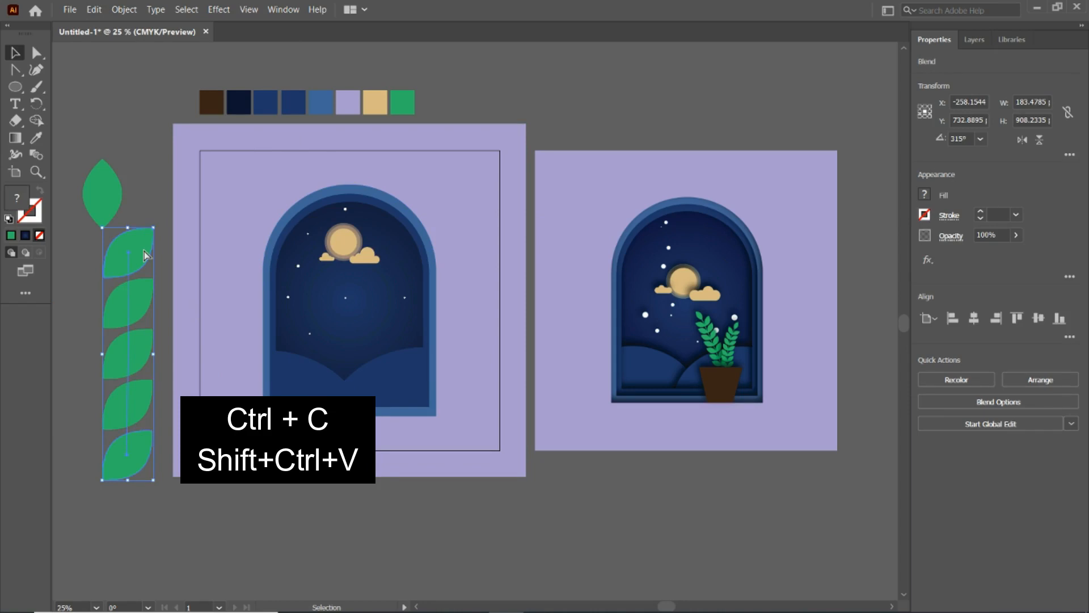
{"action": "left_click", "coordinate": [1023, 140]}
{"action": "left_click_drag", "start_coordinate": [137, 244], "coordinate": [87, 244]}
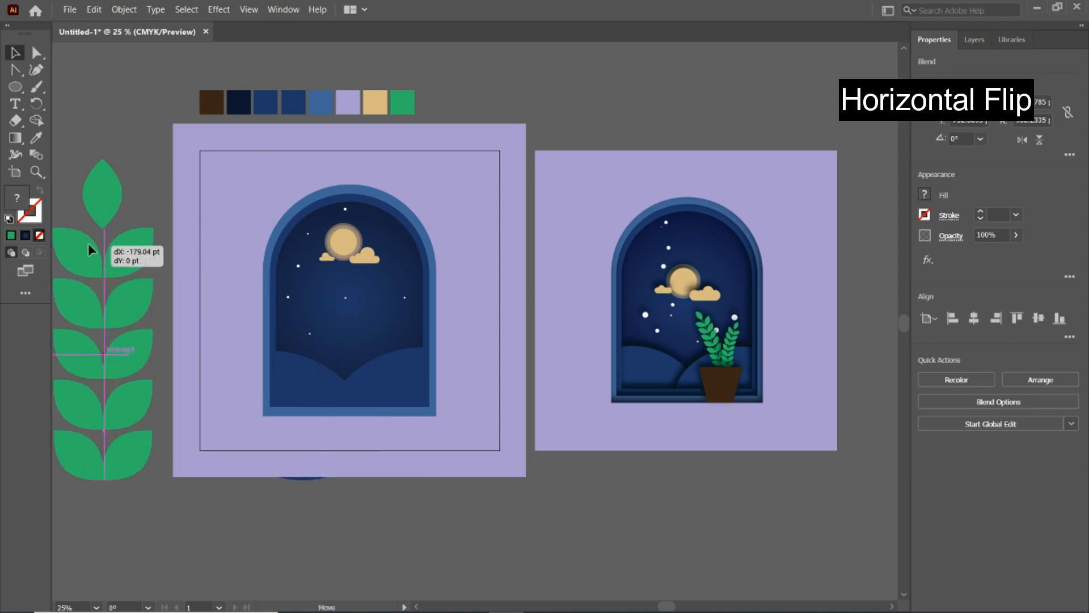
- Draw a vertical stem line about 989 pt long between the two leaf columns, with a green 7 pt stroke
{"action": "right_click", "coordinate": [17, 88]}
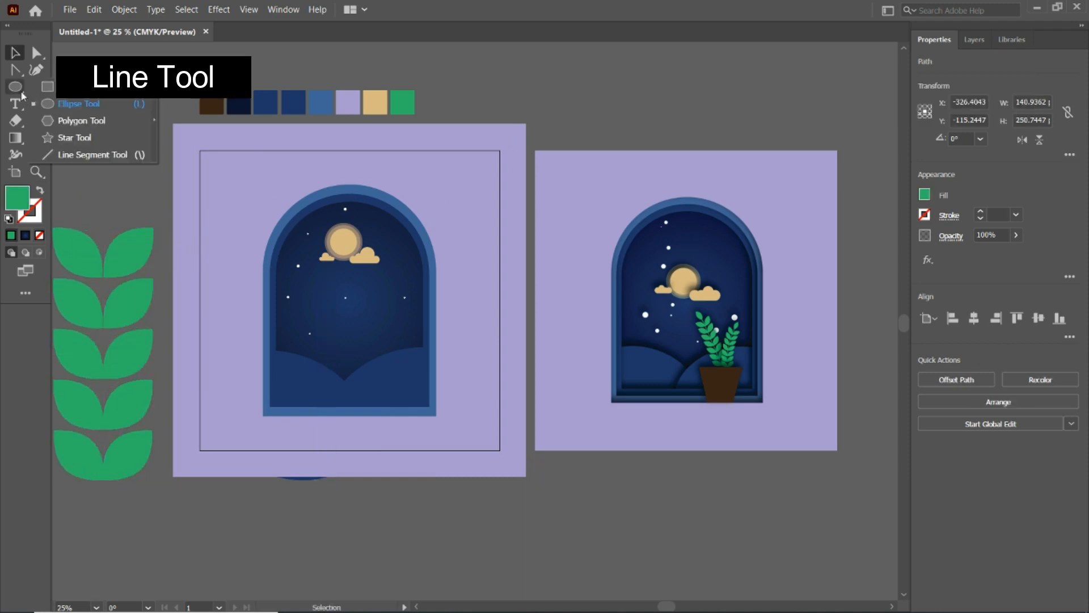
{"action": "left_click", "coordinate": [101, 154]}
{"action": "left_click_drag", "start_coordinate": [104, 499], "coordinate": [126, 226]}
{"action": "left_click", "coordinate": [10, 235]}
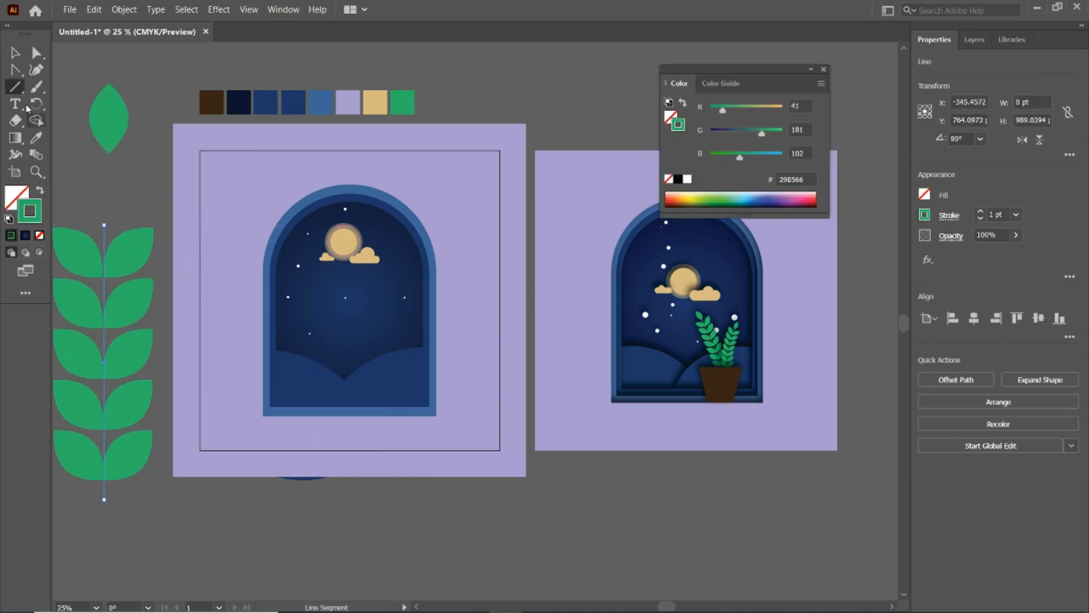
{"action": "left_click", "coordinate": [980, 211]}
{"action": "left_click", "coordinate": [979, 211]}
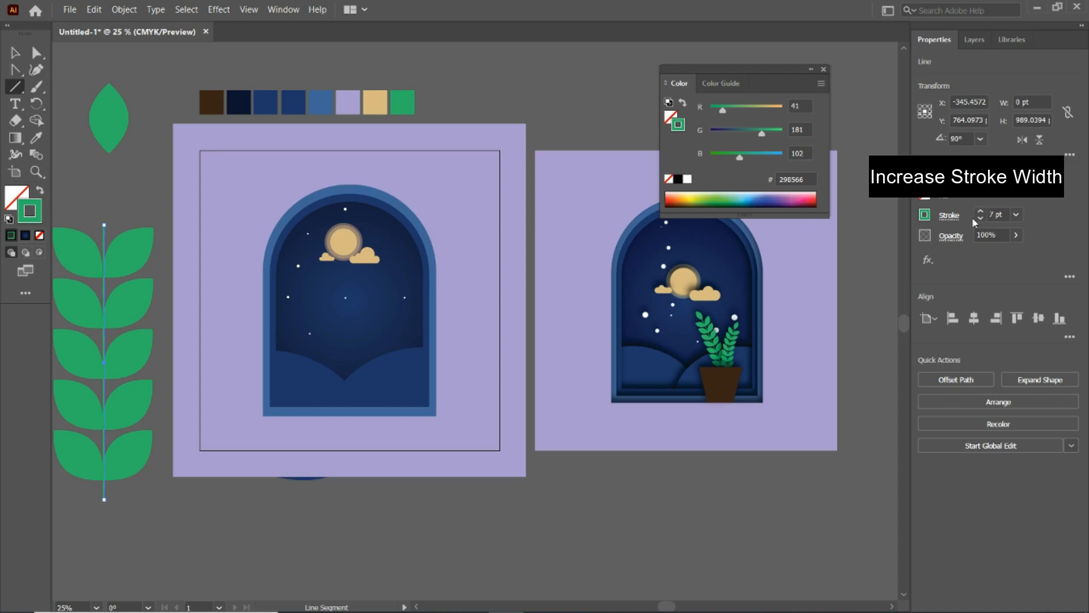
- Give the stem a tapered width profile and a 14 pt stroke, and move the single leaf onto its upper tip
{"action": "left_click", "coordinate": [955, 218]}
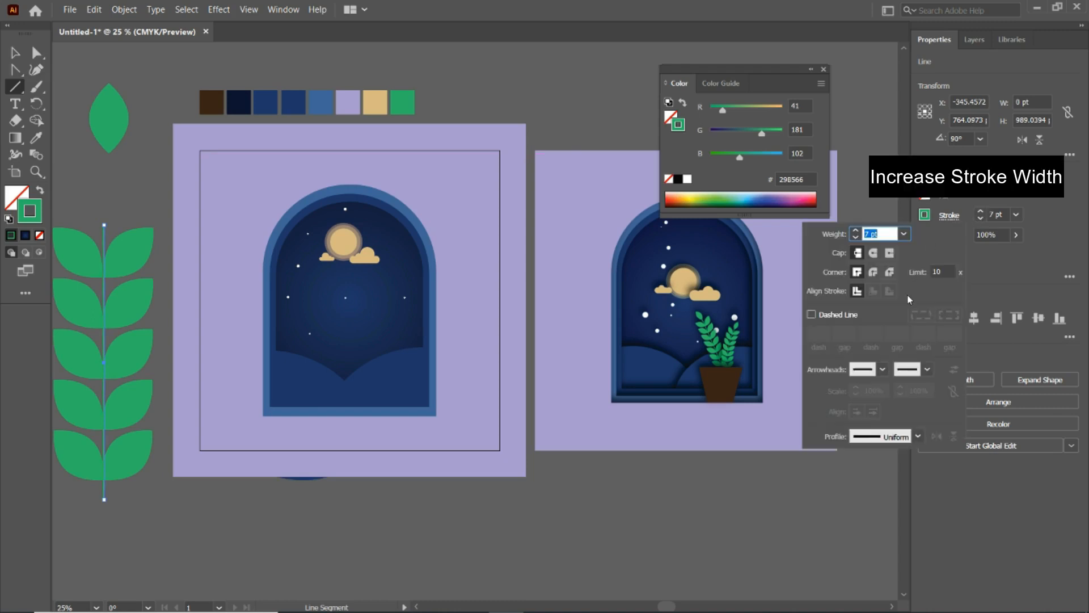
{"action": "left_click", "coordinate": [918, 436]}
{"action": "left_click", "coordinate": [875, 359]}
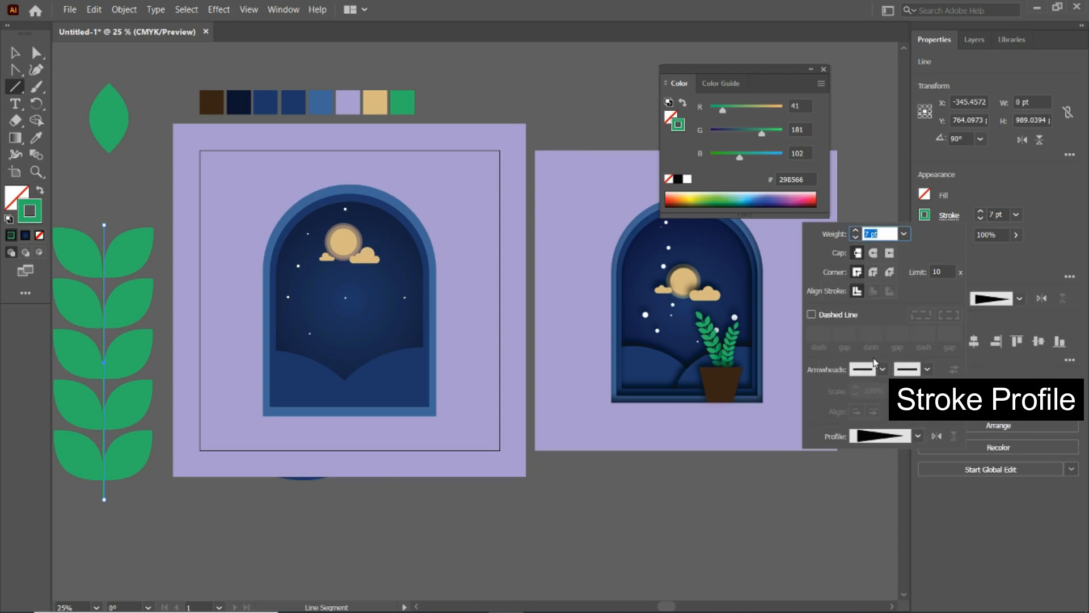
{"action": "left_click", "coordinate": [980, 212]}
{"action": "left_click", "coordinate": [980, 212]}
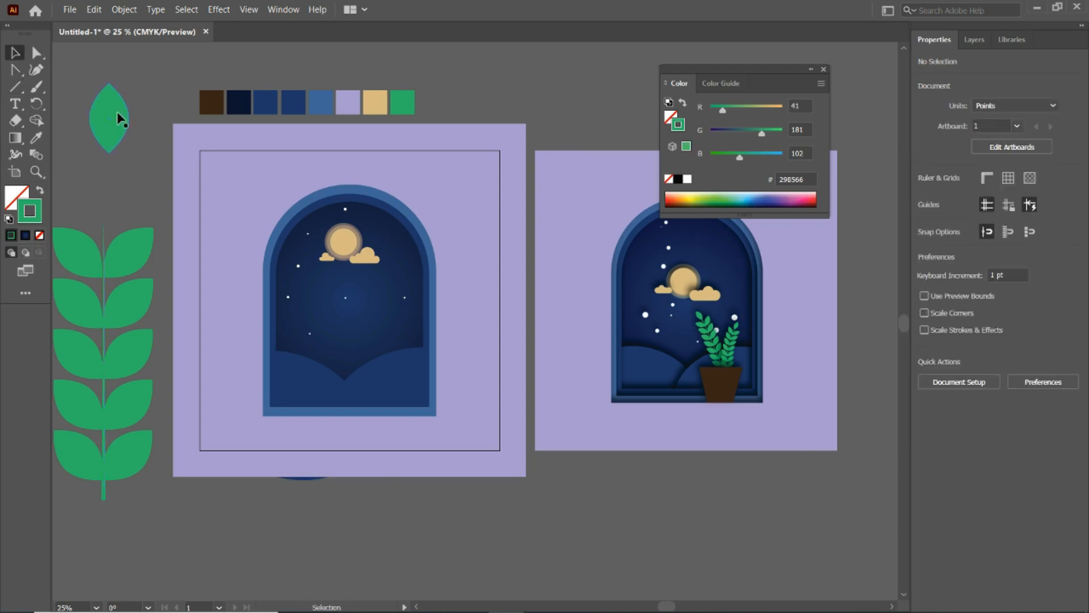
{"action": "left_click_drag", "start_coordinate": [118, 114], "coordinate": [113, 194]}
- Expand the stem's appearance and convert the tapered stroke into a filled shape
{"action": "left_click", "coordinate": [104, 287]}
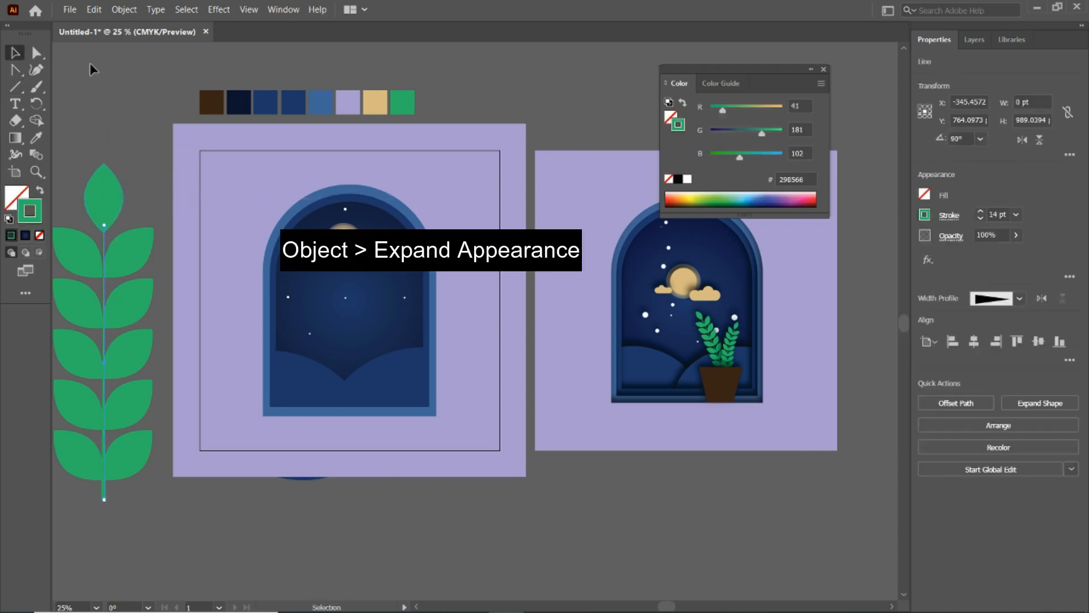
{"action": "left_click", "coordinate": [120, 11]}
{"action": "left_click", "coordinate": [164, 169]}
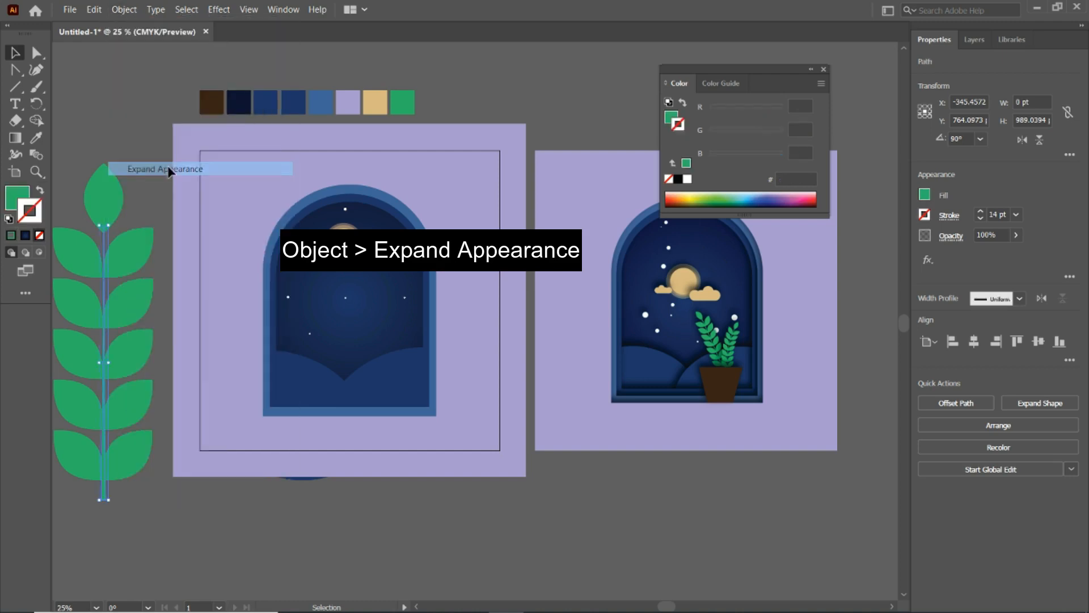
{"action": "left_click", "coordinate": [121, 10]}
{"action": "left_click", "coordinate": [138, 153]}
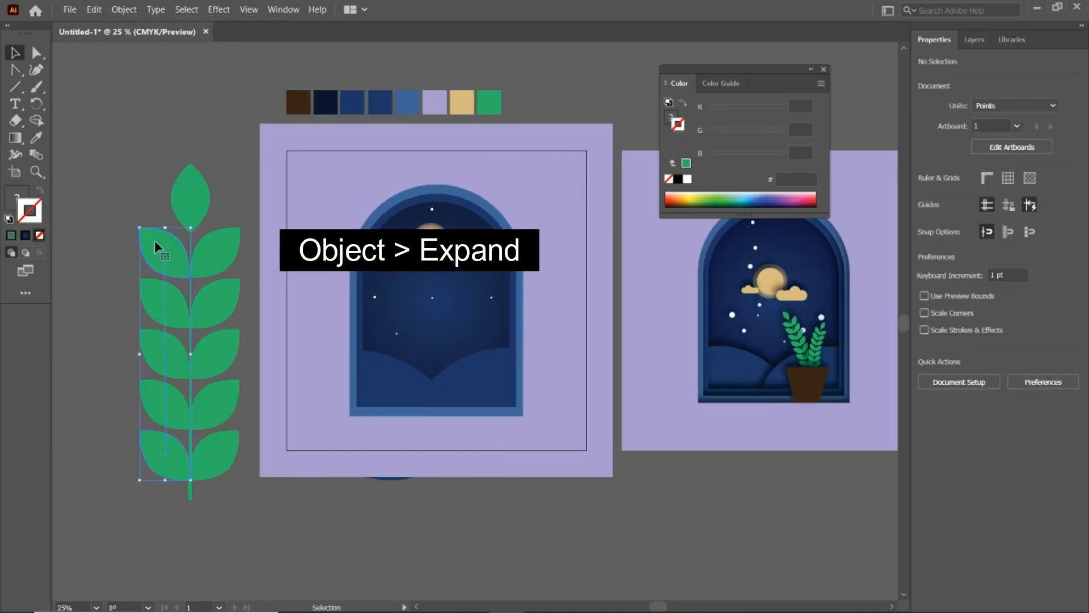
- Expand the two blended leaf columns into editable shapes
{"action": "left_click", "coordinate": [154, 240]}
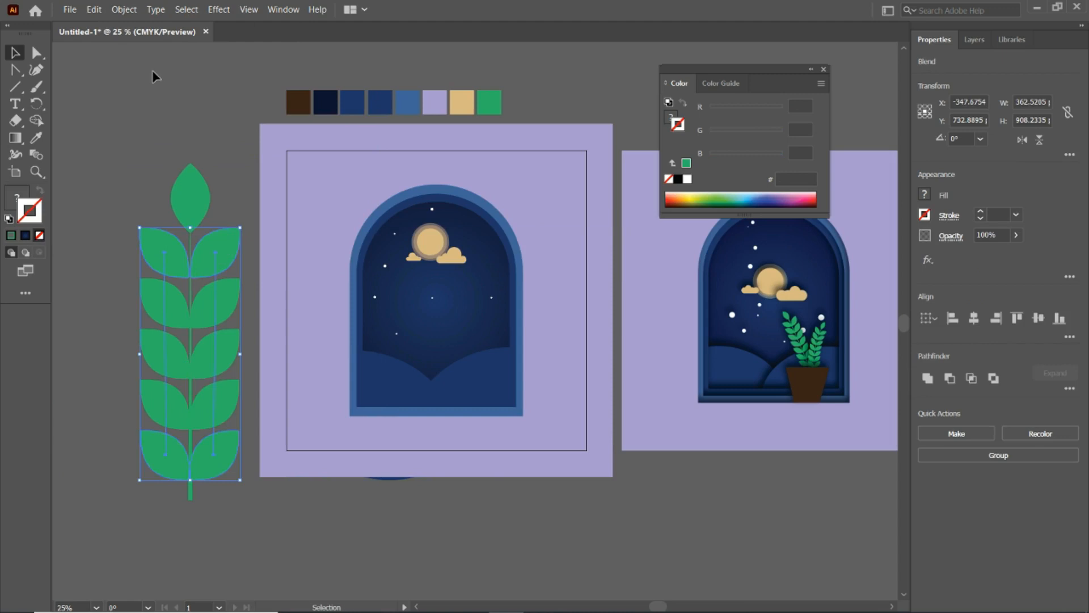
{"action": "left_click", "coordinate": [124, 10]}
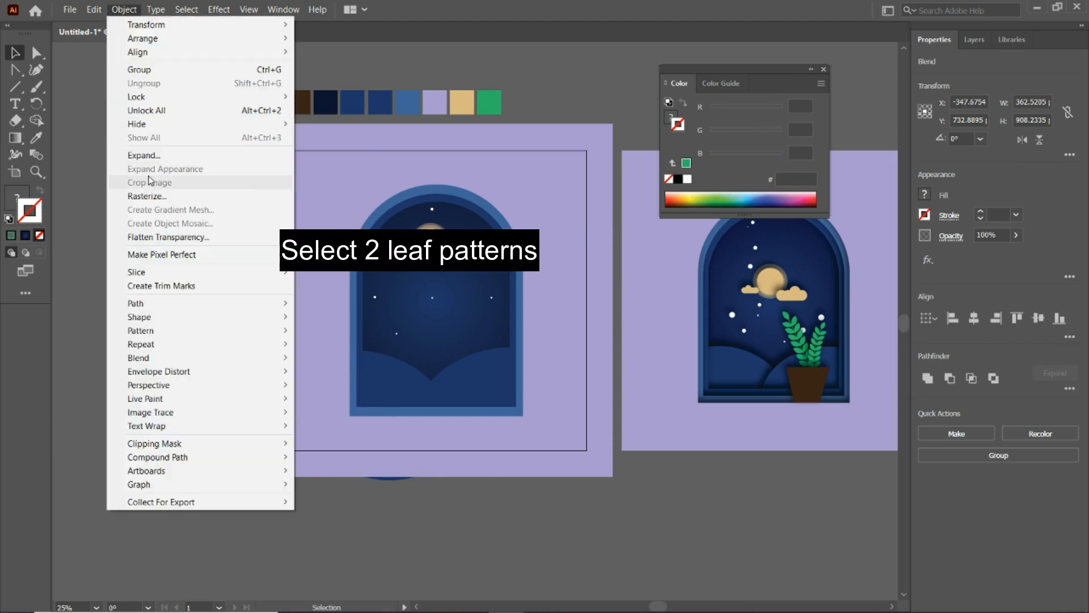
{"action": "left_click", "coordinate": [149, 155]}
{"action": "left_click", "coordinate": [510, 394]}
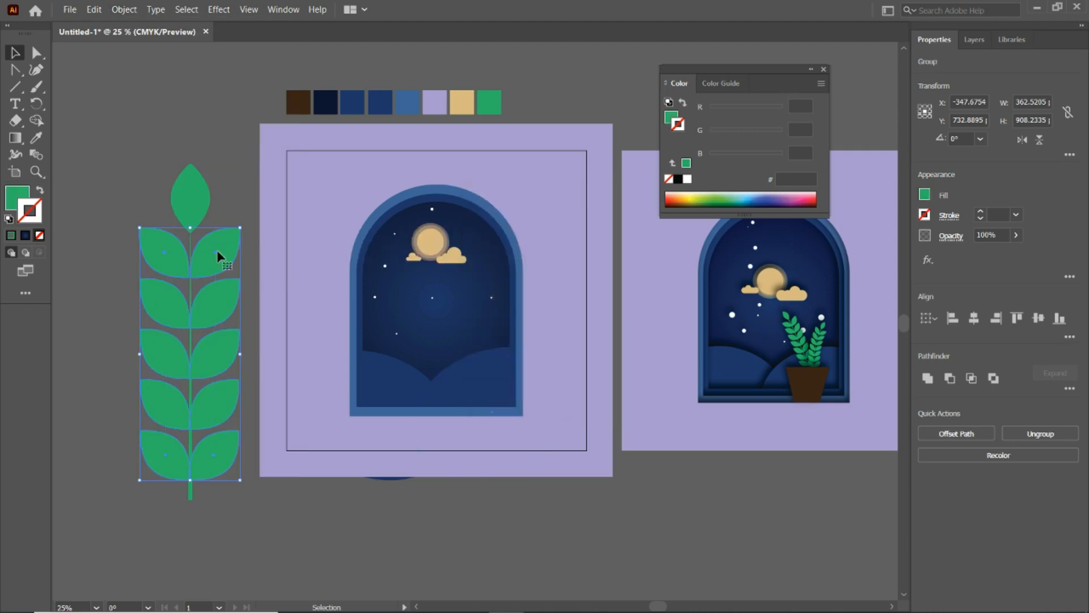
- Unite the tip leaf, both leaf columns and the stem into one shape
{"action": "left_click", "coordinate": [192, 194]}
{"action": "key", "text": "ctrl+a"}
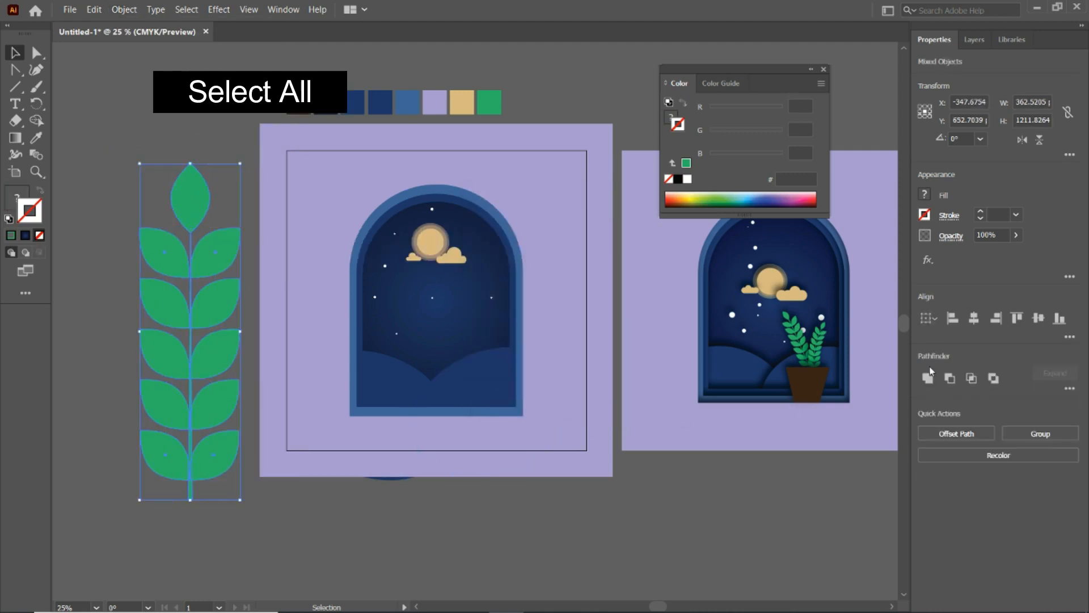
{"action": "left_click", "coordinate": [928, 376]}
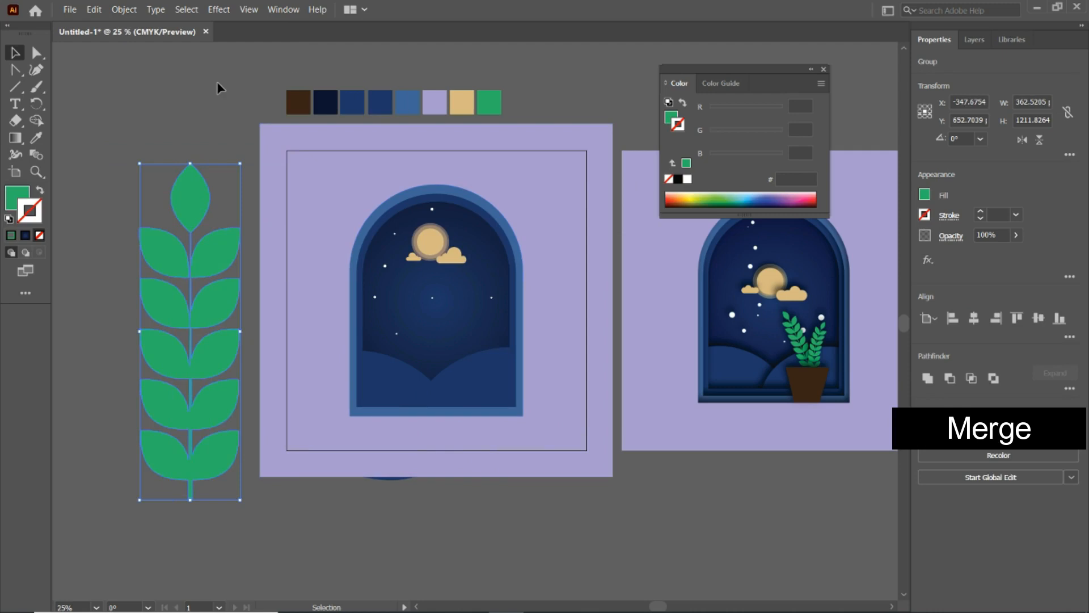
- Start a new Art Brush from the merged leafy branch
{"action": "left_click", "coordinate": [104, 194]}
{"action": "left_click", "coordinate": [177, 211]}
{"action": "left_click", "coordinate": [283, 10]}
{"action": "left_click", "coordinate": [340, 223]}
{"action": "left_click", "coordinate": [735, 317]}
{"action": "left_click", "coordinate": [490, 349]}
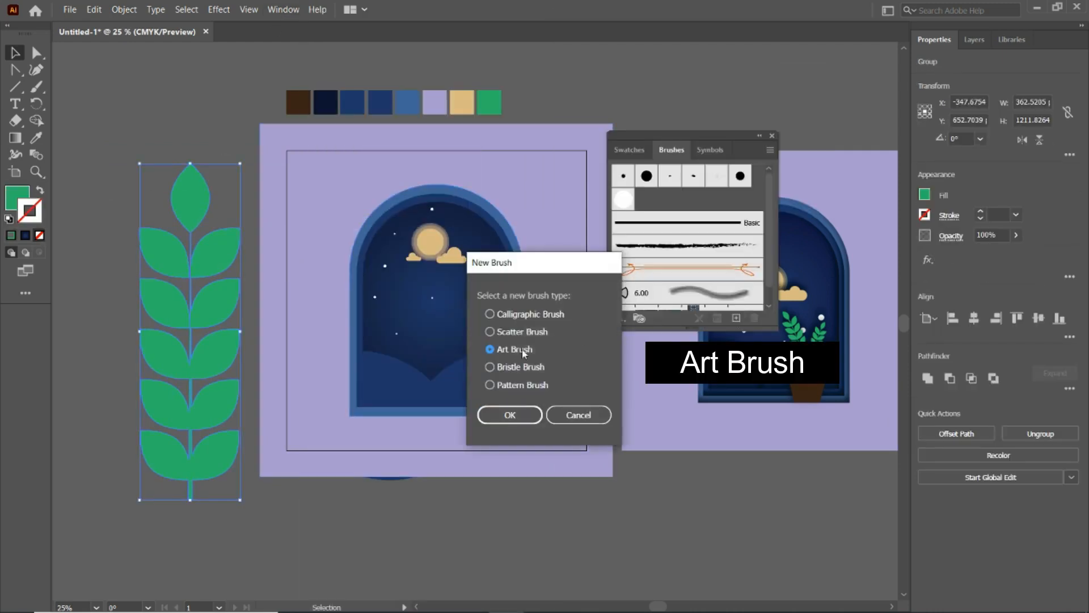
{"action": "left_click", "coordinate": [517, 413]}
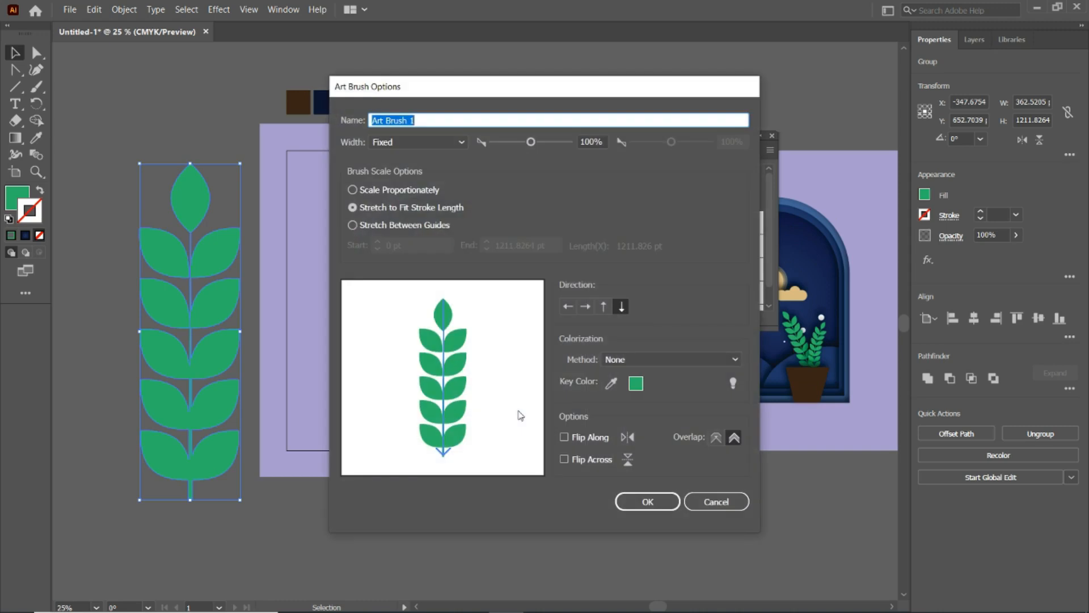
- Set the art brush to Scale Proportionately with Hue Shift colorization and save it
{"action": "left_click", "coordinate": [382, 190]}
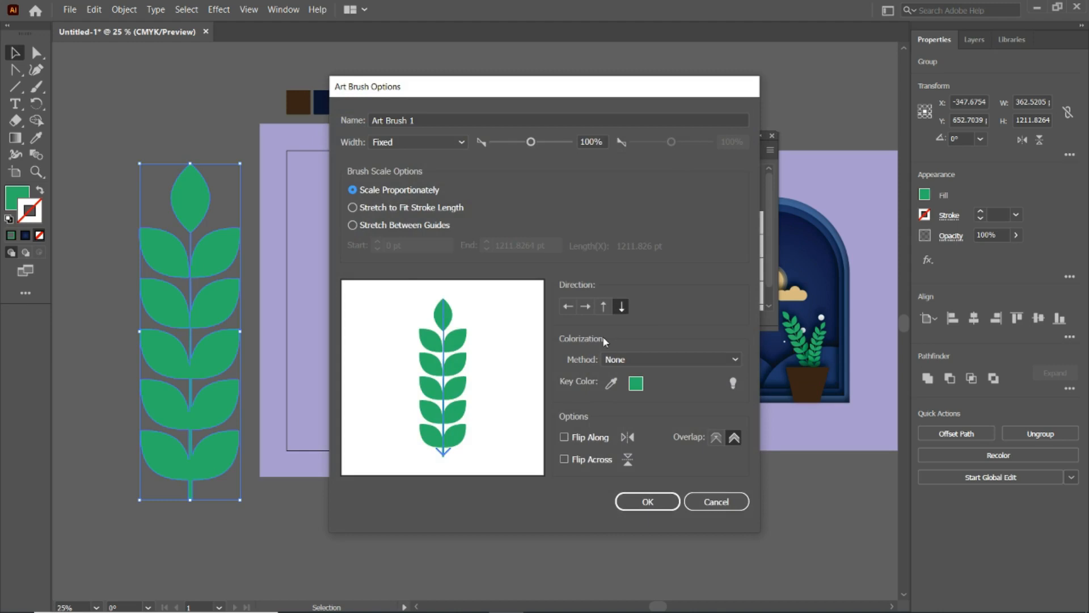
{"action": "left_click", "coordinate": [623, 359]}
{"action": "left_click", "coordinate": [633, 421]}
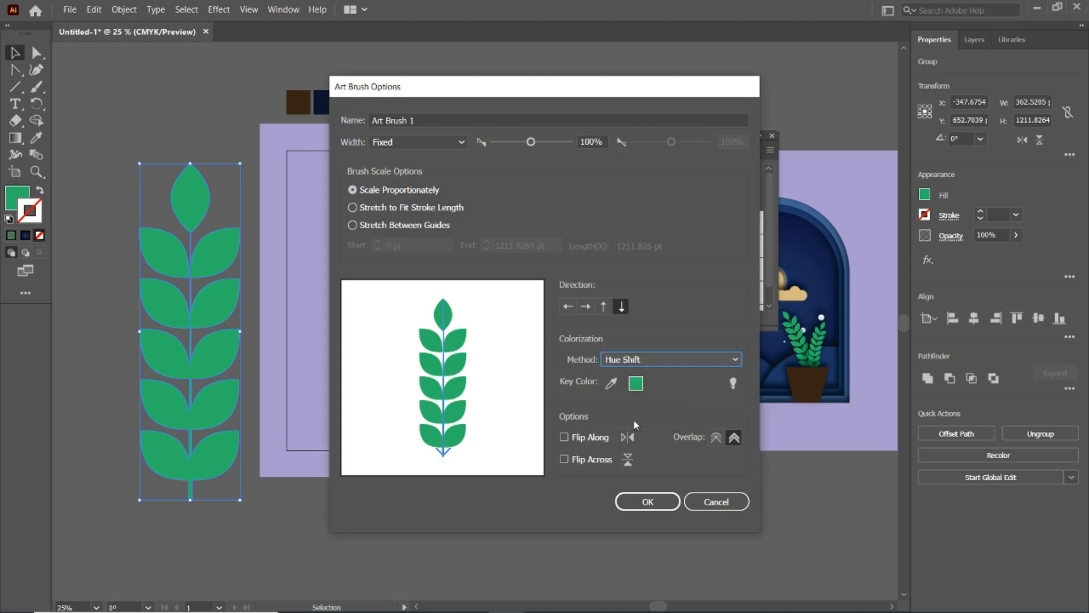
{"action": "left_click", "coordinate": [645, 499]}
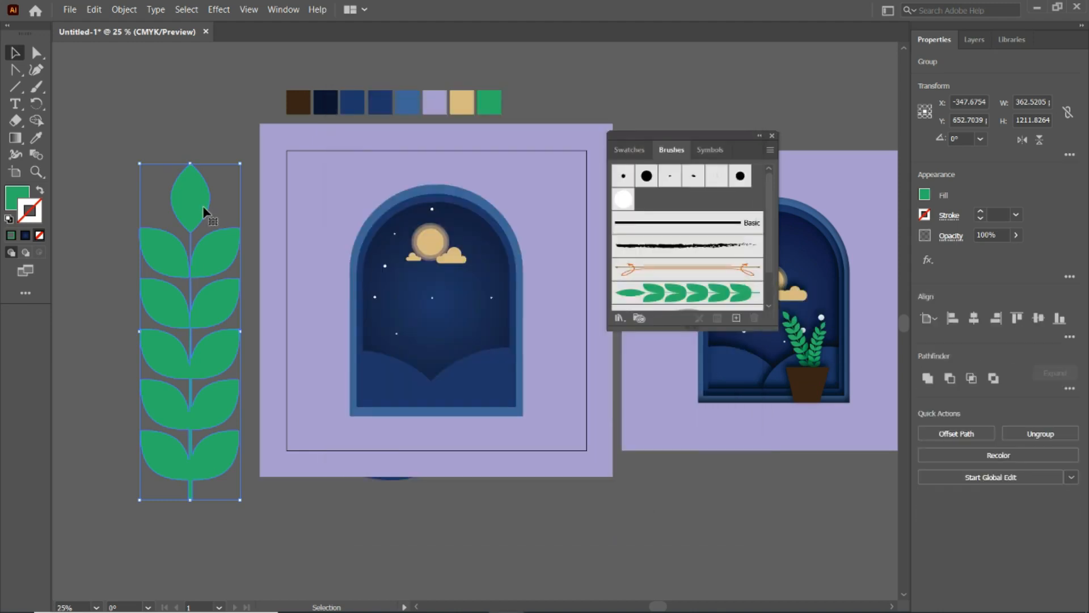
- Delete the original branch and paint two slanted stems meeting in a V beside the artboard with the leaf art brush
{"action": "key", "text": "Delete"}
{"action": "left_click", "coordinate": [35, 90]}
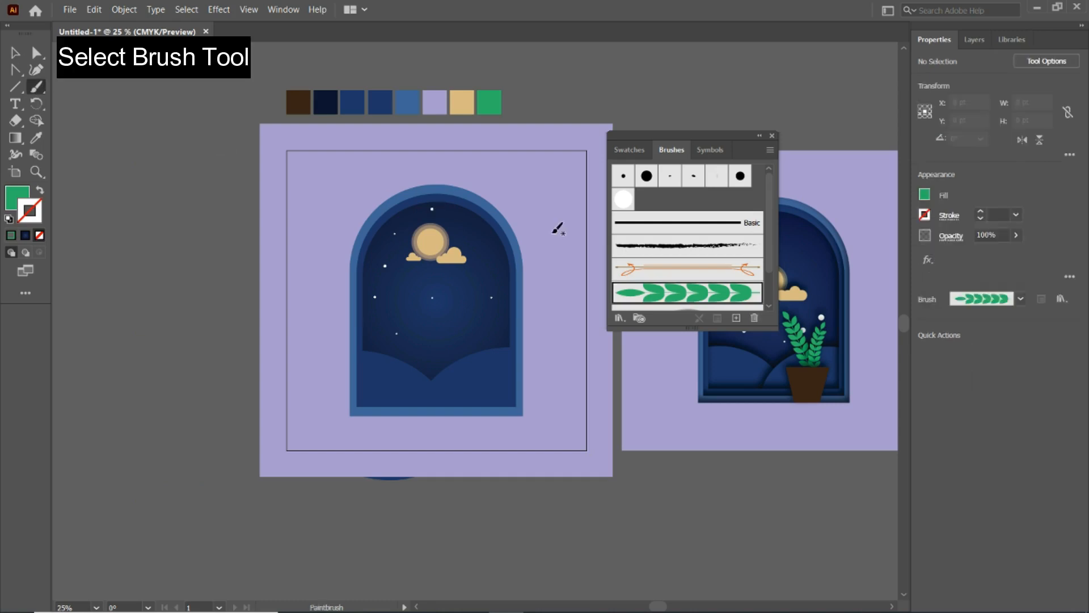
{"action": "left_click", "coordinate": [624, 296]}
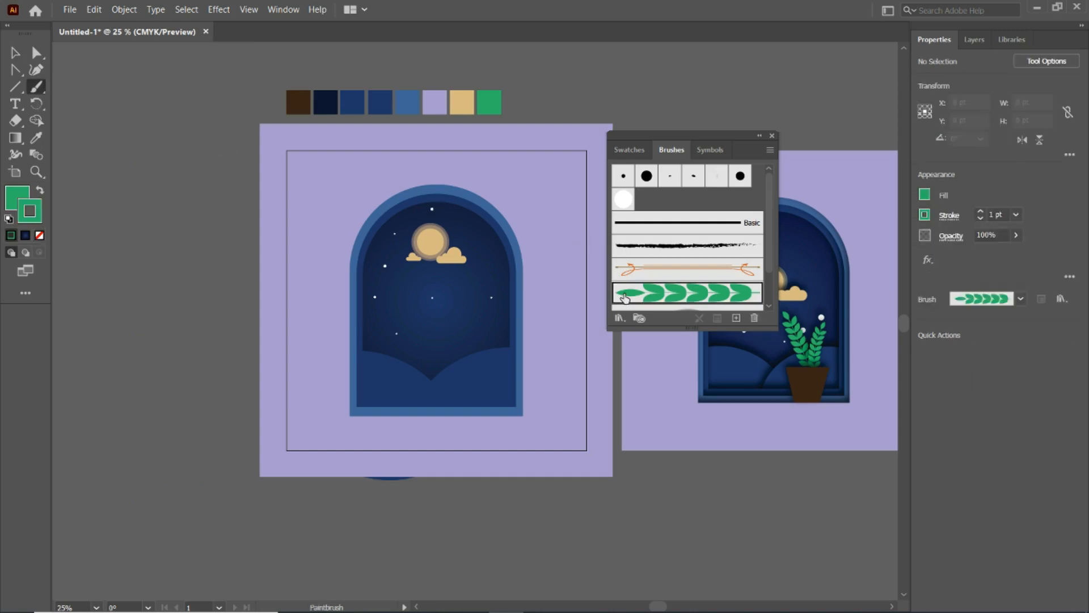
{"action": "left_click", "coordinate": [772, 135]}
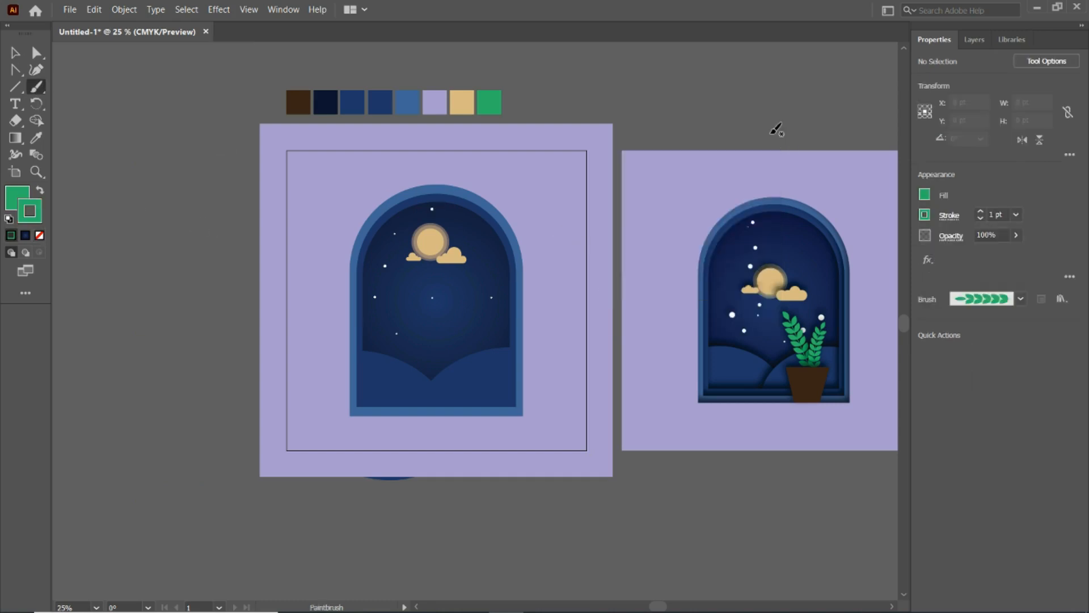
{"action": "left_click_drag", "start_coordinate": [194, 274], "coordinate": [226, 335]}
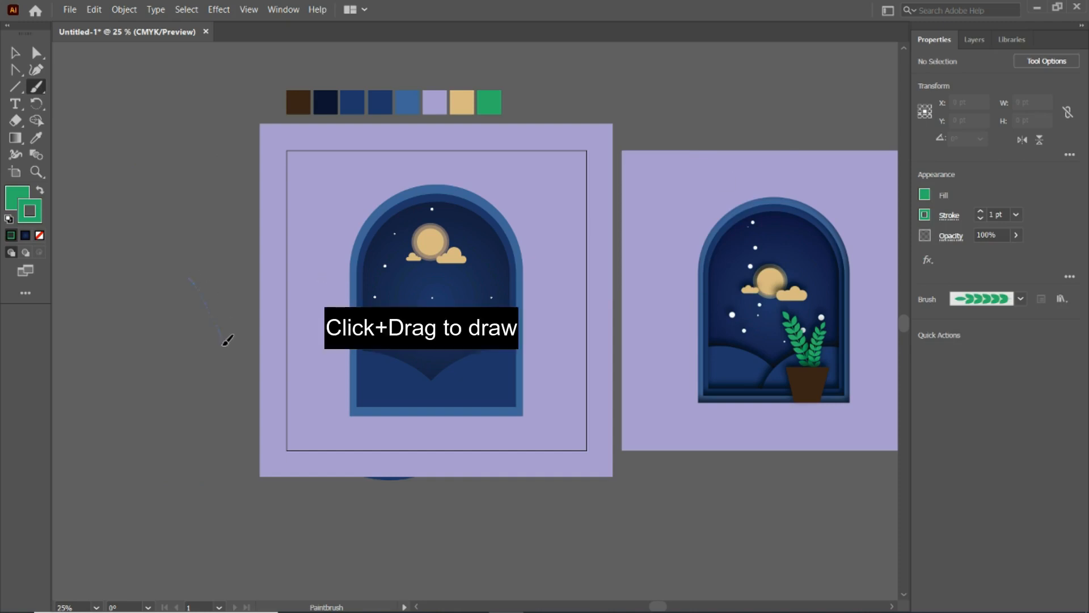
{"action": "left_click_drag", "start_coordinate": [243, 284], "coordinate": [223, 339]}
- Draw a square of about 185 pt below the leafy stems and fill it with the reference pot's dark brown
{"action": "key", "text": "v"}
{"action": "left_click", "coordinate": [15, 87]}
{"action": "left_click", "coordinate": [68, 85]}
{"action": "left_click_drag", "start_coordinate": [197, 342], "coordinate": [249, 394]}
{"action": "key", "text": "i"}
{"action": "left_click", "coordinate": [808, 376]}
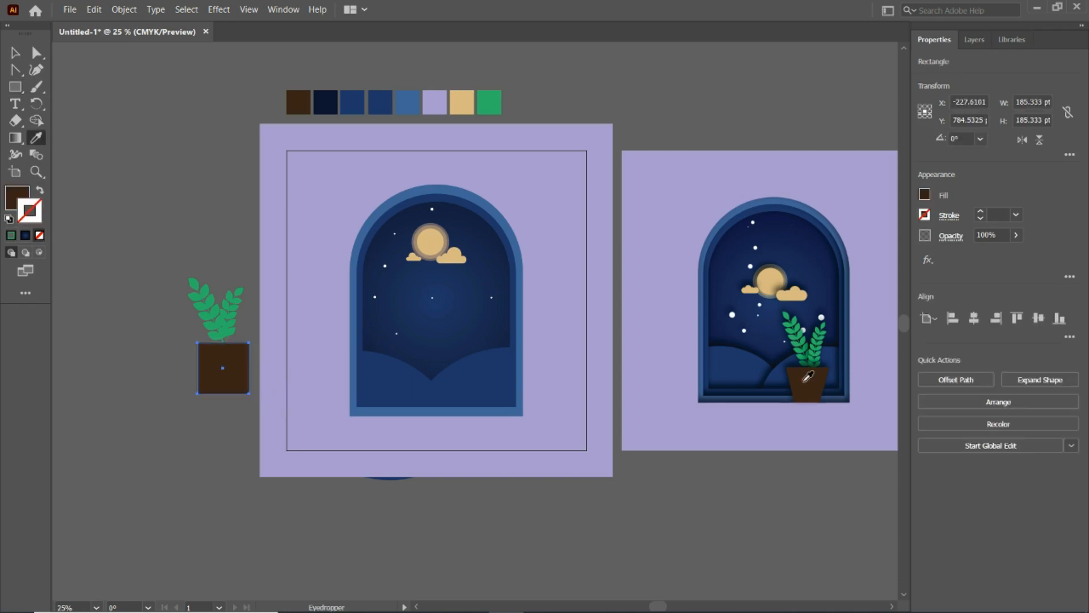
- Move the square's two lower corners inward to form a tapered flower pot
{"action": "left_click", "coordinate": [36, 52]}
{"action": "left_click", "coordinate": [171, 357]}
{"action": "left_click_drag", "start_coordinate": [199, 394], "coordinate": [211, 394]}
{"action": "left_click_drag", "start_coordinate": [249, 394], "coordinate": [223, 384]}
- Adjust the leafy stems over the pot and move the whole potted plant to the window's lower right sill
{"action": "left_click", "coordinate": [15, 53]}
{"action": "left_click_drag", "start_coordinate": [231, 318], "coordinate": [212, 301]}
{"action": "left_click", "coordinate": [214, 307]}
{"action": "left_click_drag", "start_coordinate": [165, 327], "coordinate": [242, 371]}
{"action": "left_click_drag", "start_coordinate": [234, 332], "coordinate": [486, 367]}
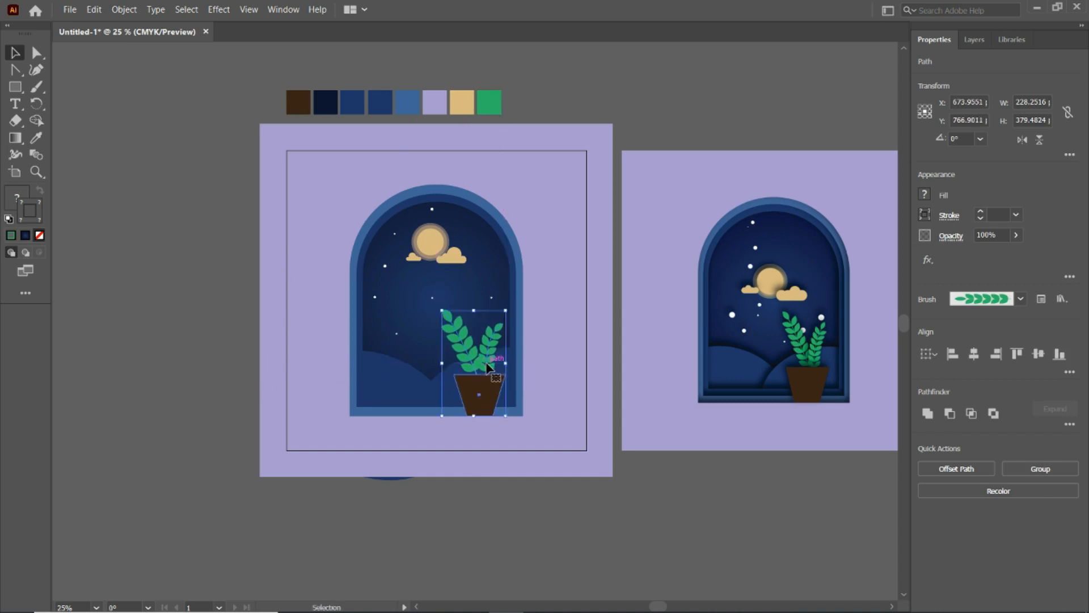
- Move the moon, clouds and stars slightly lower in the night sky
{"action": "left_click", "coordinate": [434, 241]}
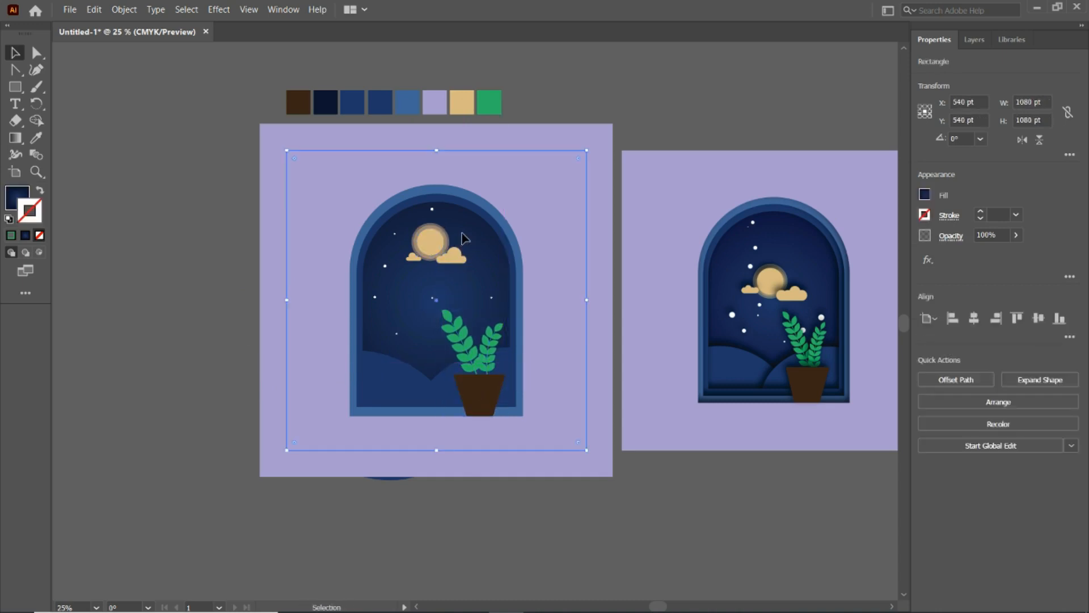
{"action": "key", "text": "ctrl+shift+a"}
{"action": "left_click_drag", "start_coordinate": [427, 240], "coordinate": [432, 267]}
{"action": "left_click", "coordinate": [614, 88]}
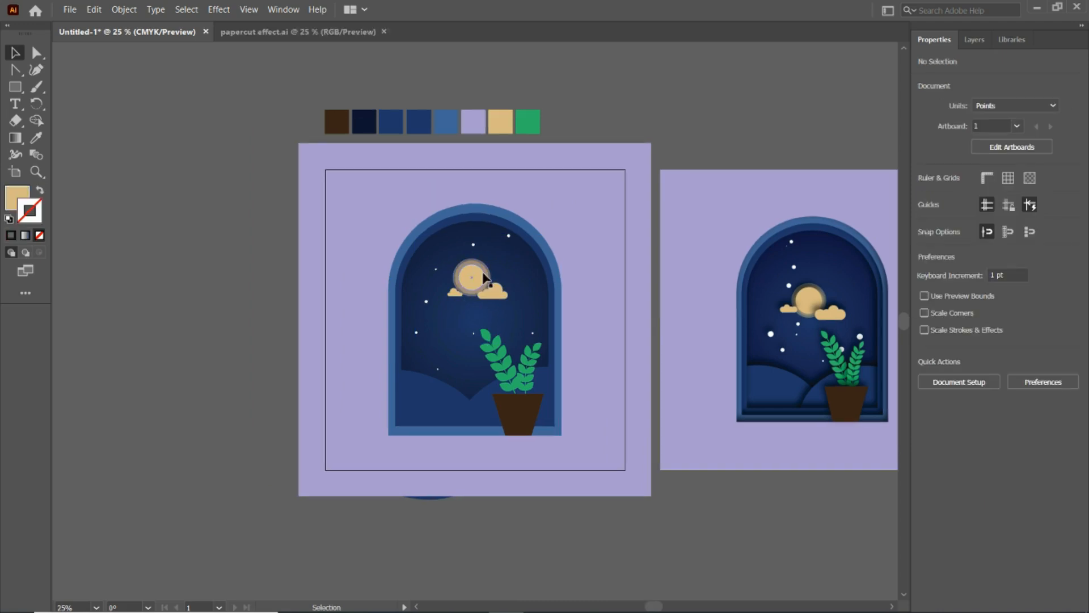
- Apply a Multiply drop shadow to the moon's outer circle with 75% opacity, 7 pt X offset, -15 pt Y offset and 13 pt blur
{"action": "left_click", "coordinate": [483, 277]}
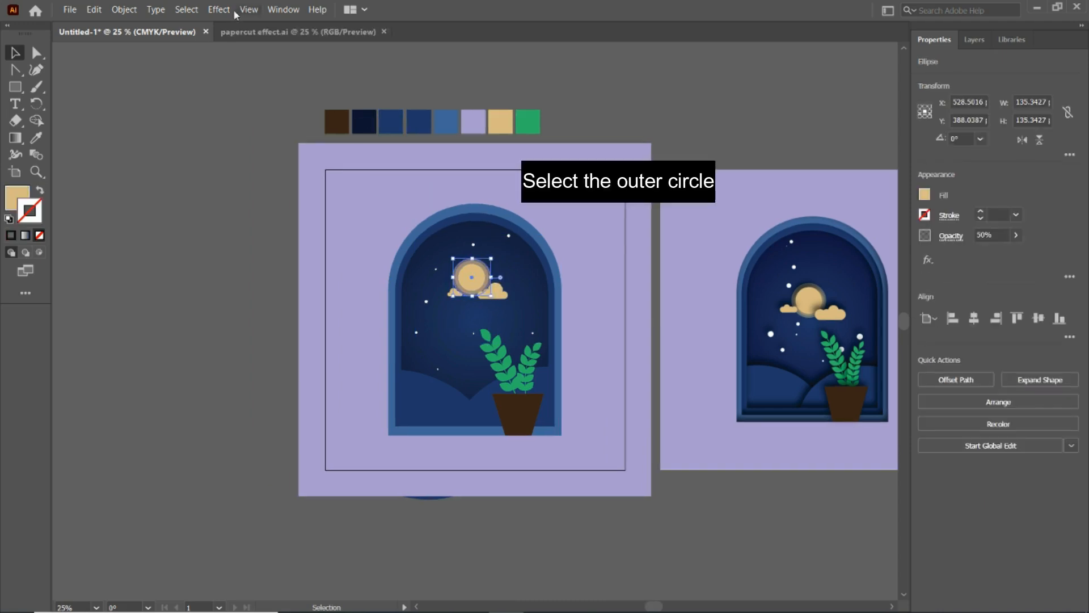
{"action": "left_click", "coordinate": [219, 10]}
{"action": "mouse_move", "coordinate": [250, 192]}
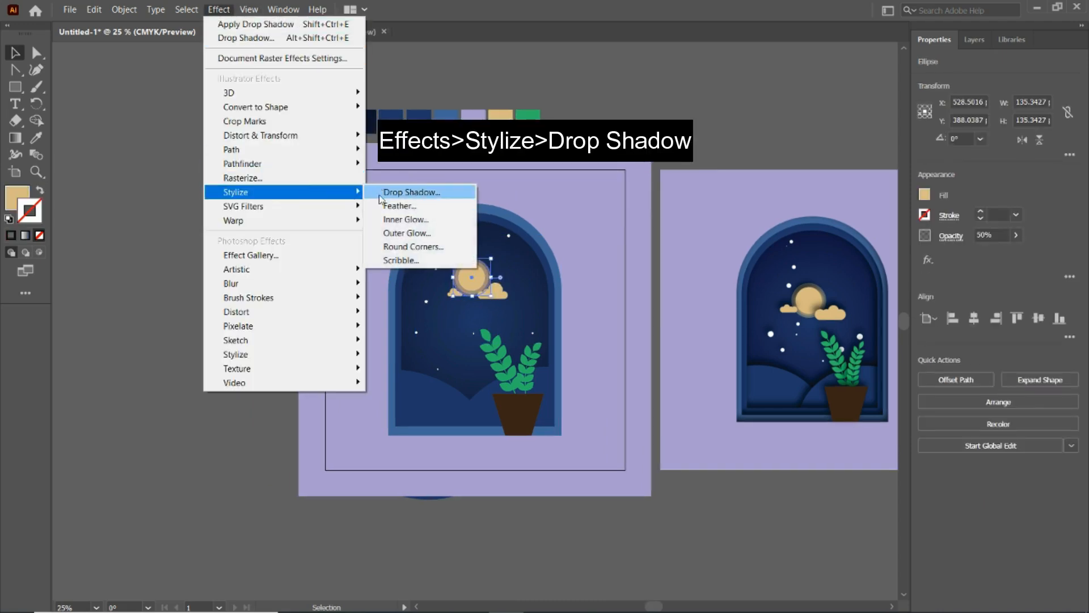
{"action": "left_click", "coordinate": [381, 193]}
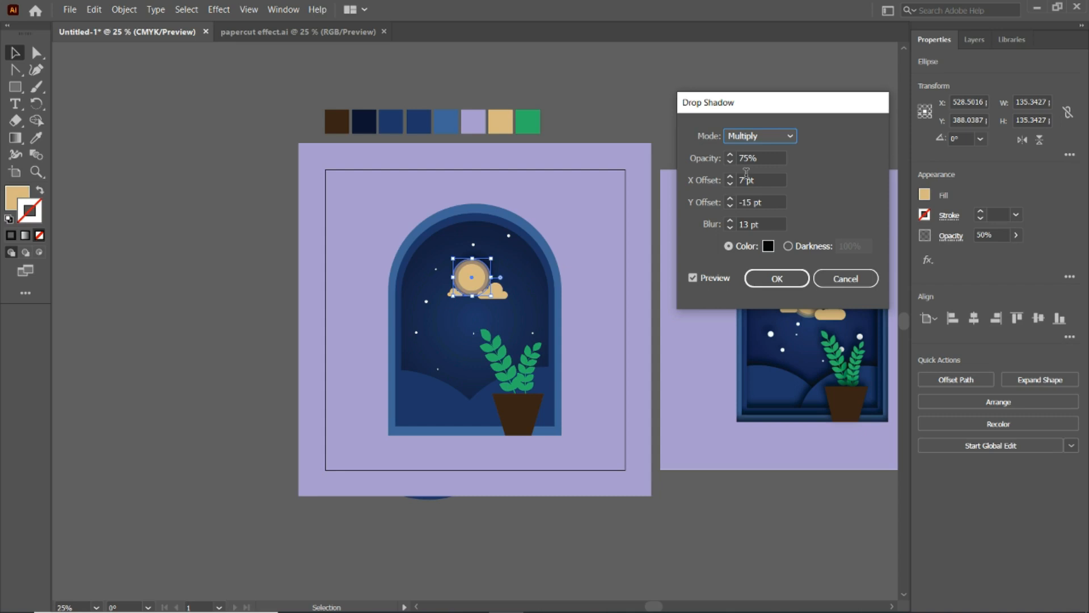
{"action": "left_click", "coordinate": [760, 277]}
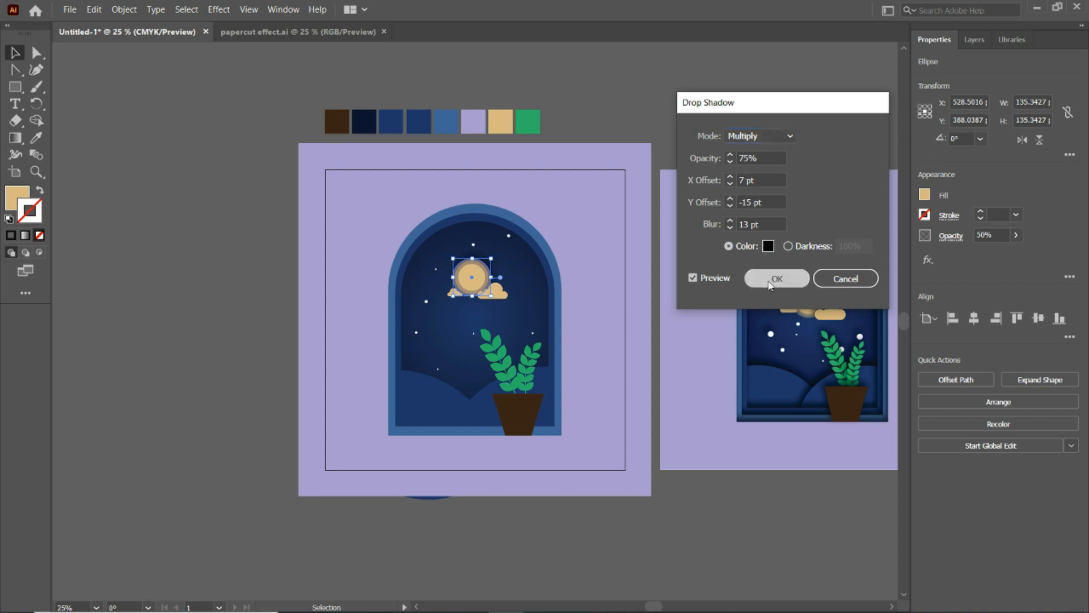
{"action": "left_click", "coordinate": [202, 192]}
{"action": "left_click", "coordinate": [479, 281]}
{"action": "left_click", "coordinate": [202, 192]}
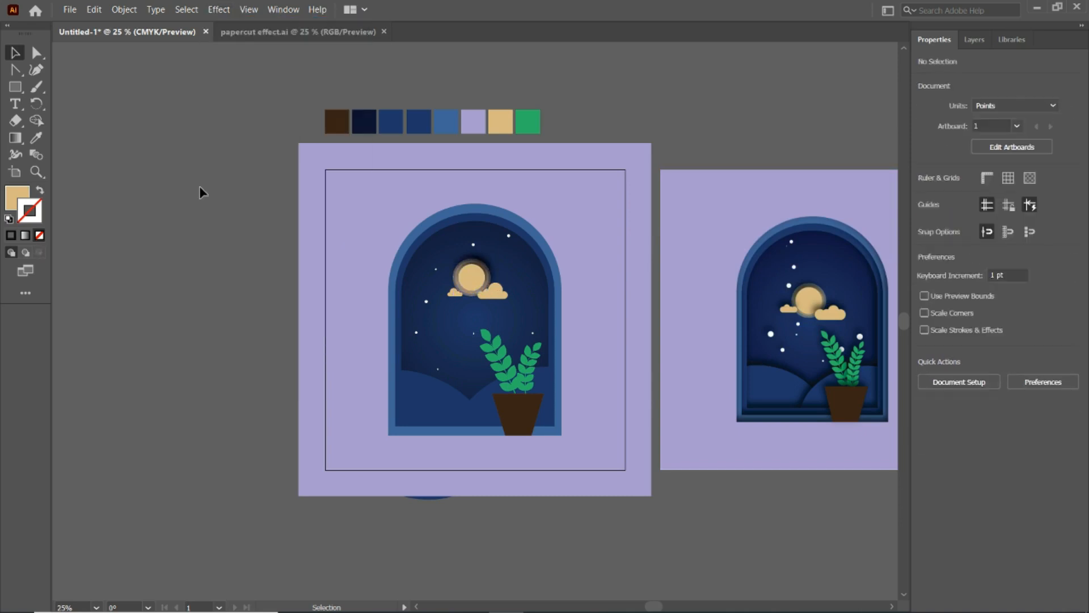
- Apply the same drop shadow to the layered arched window frames around the sky
{"action": "left_click", "coordinate": [448, 244]}
{"action": "left_click", "coordinate": [219, 9]}
{"action": "left_click", "coordinate": [202, 191]}
{"action": "left_click", "coordinate": [473, 244]}
{"action": "key", "text": "ctrl+shift+e"}
{"action": "left_click", "coordinate": [175, 175]}
{"action": "left_click", "coordinate": [438, 309]}
{"action": "left_click", "coordinate": [437, 226]}
{"action": "key", "text": "ctrl+shift+e"}
{"action": "left_click", "coordinate": [438, 217]}
{"action": "key", "text": "ctrl+shift+e"}
{"action": "left_click", "coordinate": [219, 9]}
{"action": "left_click", "coordinate": [221, 24]}
- Apply the same drop shadow to the hills and the potted plant
{"action": "left_click", "coordinate": [352, 215]}
{"action": "left_click", "coordinate": [434, 395]}
{"action": "left_click", "coordinate": [219, 9]}
{"action": "left_click", "coordinate": [220, 24]}
{"action": "left_click", "coordinate": [481, 402]}
{"action": "left_click", "coordinate": [500, 363]}
{"action": "left_click", "coordinate": [219, 10]}
{"action": "left_click", "coordinate": [221, 24]}
{"action": "left_click", "coordinate": [219, 163]}
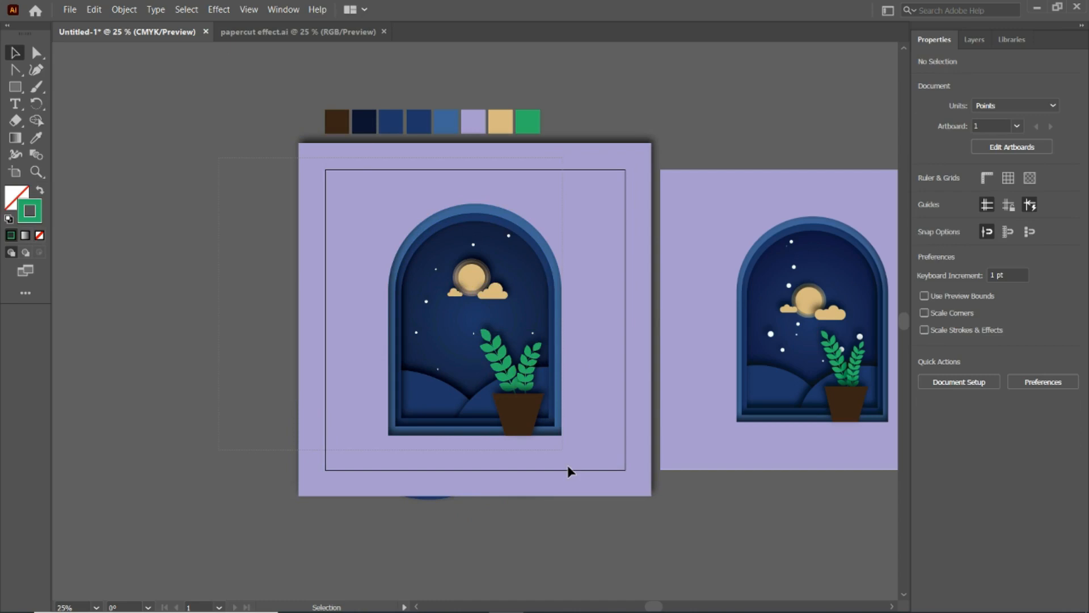
- Select all parts of the window illustration and group them
{"action": "key", "text": "ctrl+a"}
{"action": "key", "text": "ctrl+g"}
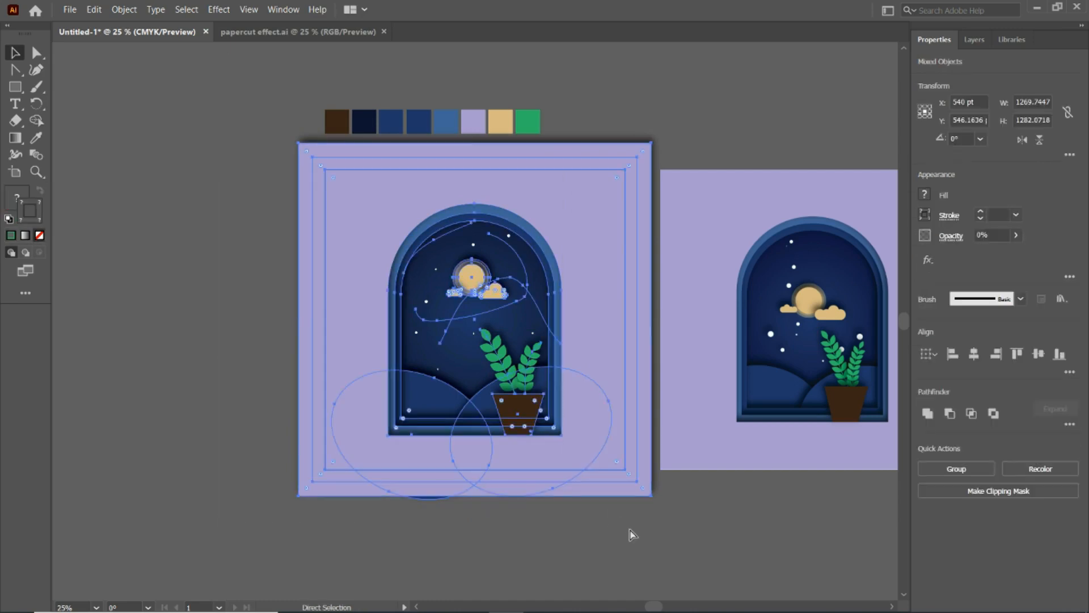
{"action": "left_click", "coordinate": [229, 208]}
- Draw a 1080 by 1080 pt rectangle exactly covering the artboard
{"action": "key", "text": "m"}
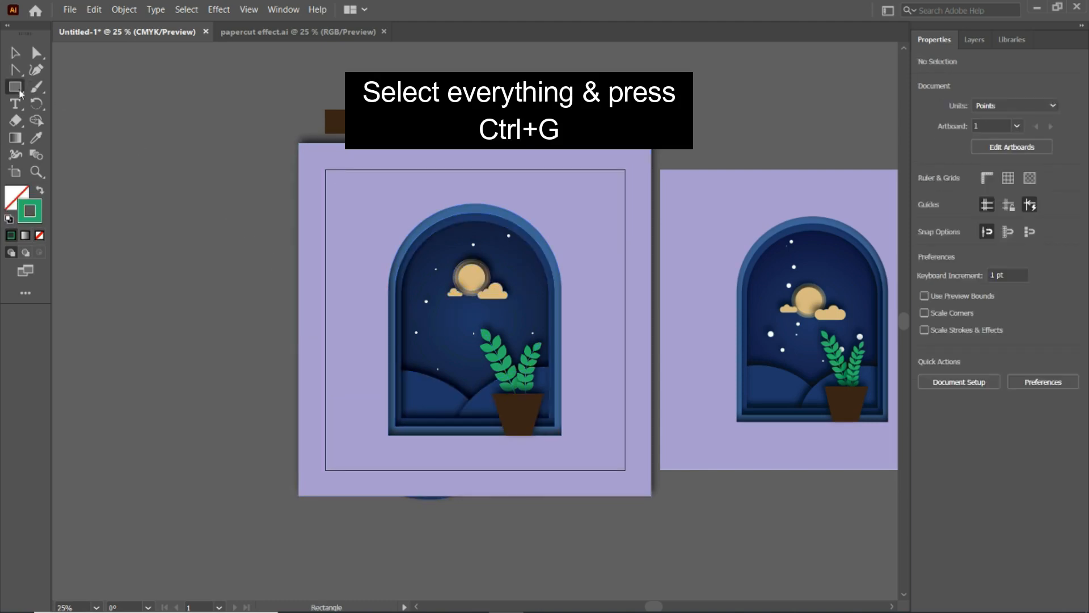
{"action": "left_click_drag", "start_coordinate": [325, 169], "coordinate": [625, 469]}
{"action": "key", "text": "v"}
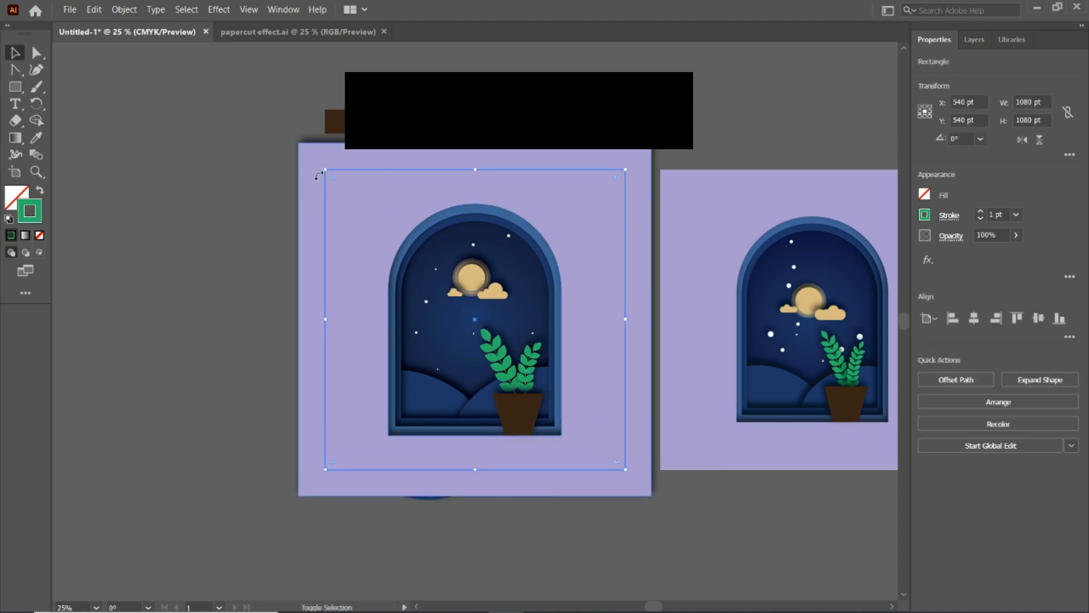
- Clip the whole illustration to the artboard-sized rectangle with a clipping mask
{"action": "left_click", "coordinate": [336, 184], "text": "shift"}
{"action": "right_click", "coordinate": [335, 184]}
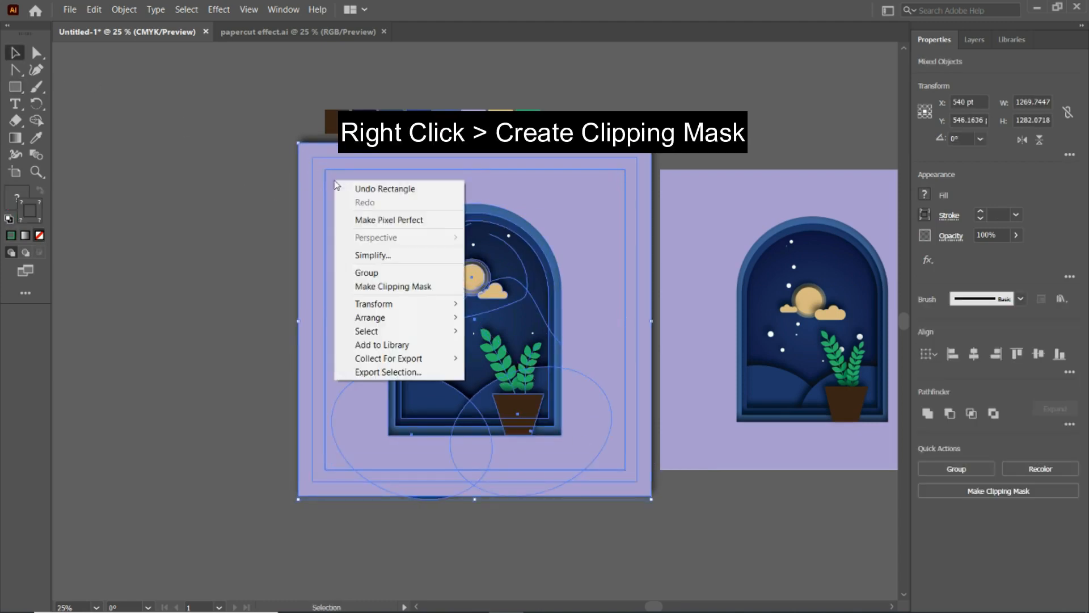
{"action": "left_click", "coordinate": [368, 285]}
{"action": "left_click", "coordinate": [221, 192]}
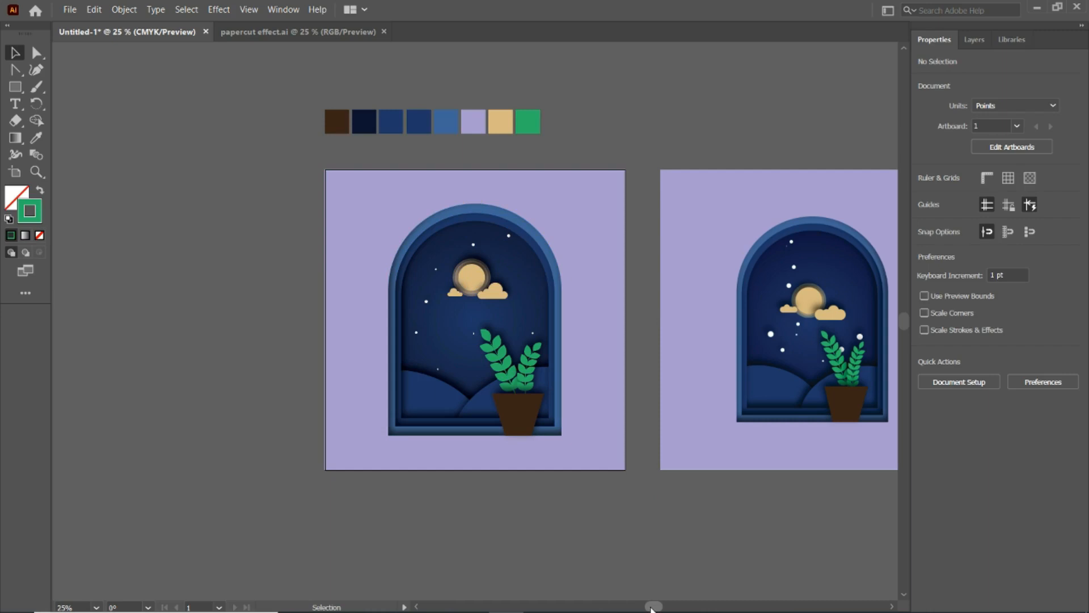
{"action": "left_click_drag", "start_coordinate": [652, 608], "coordinate": [661, 605]}
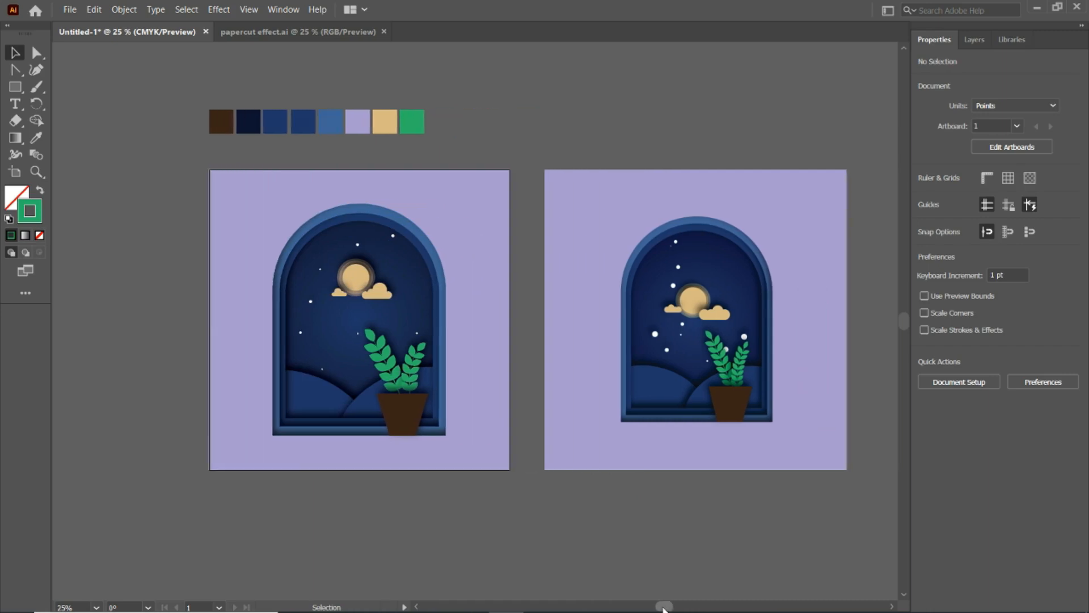